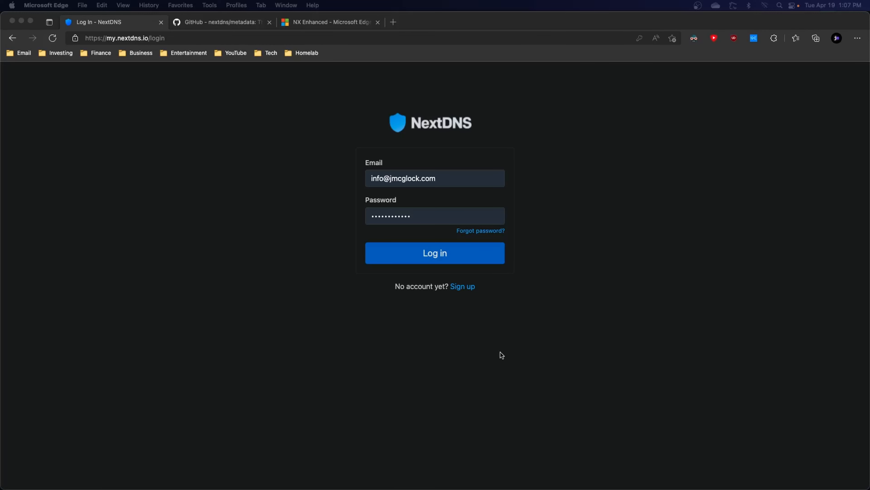
- Log in to the NextDNS account with the credentials already filled in
click(416, 270)
click(428, 260)
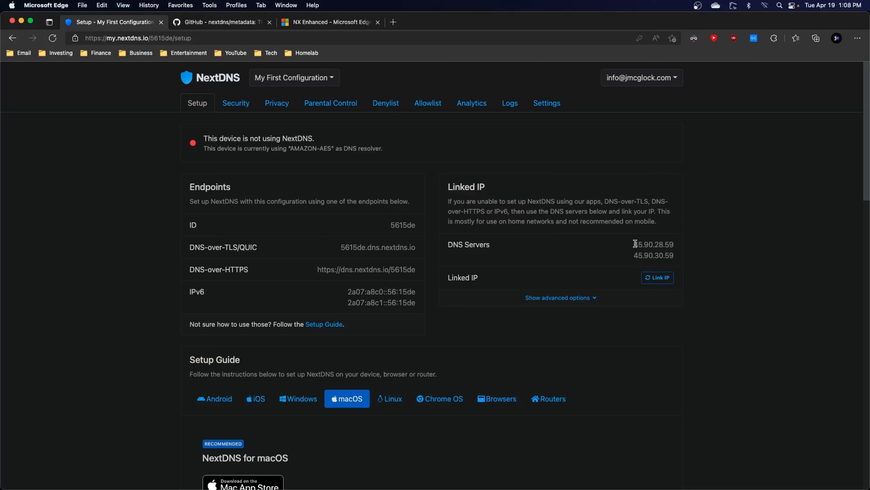
- Examine the two DNS server addresses listed in the Linked IP section of the Setup page
drag(636, 243, 682, 257)
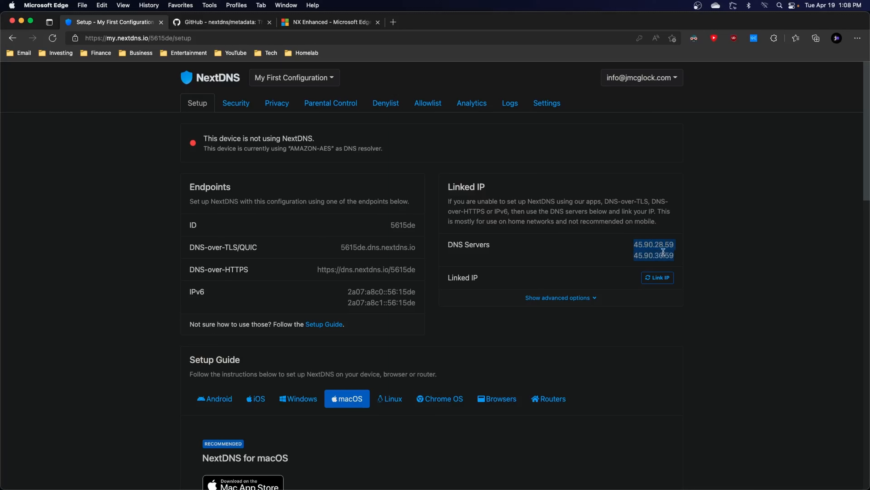
click(645, 246)
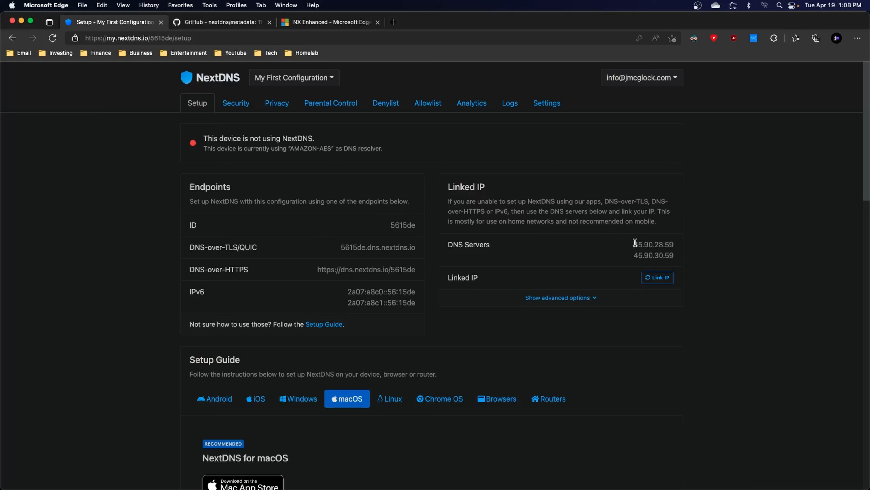
drag(635, 244, 668, 243)
click(651, 248)
scroll(753, 357, down, 1)
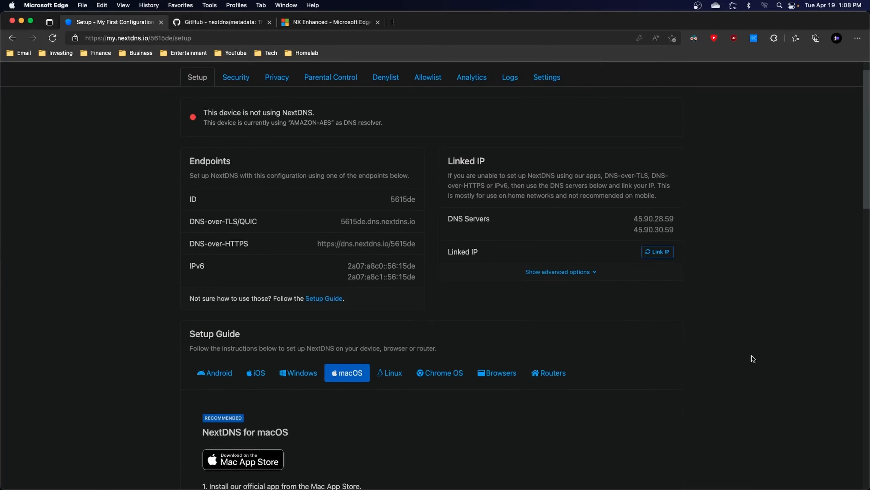
scroll(755, 358, up, 1)
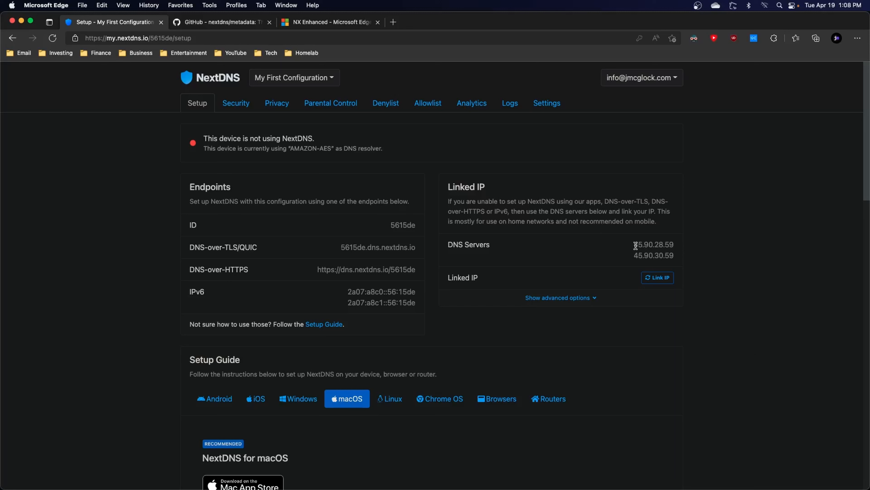
drag(635, 245, 677, 257)
click(661, 246)
- Read through the macOS setup guide, from the app installation to the IPv6, IPv4 and command-line client options
scroll(750, 388, down, 5)
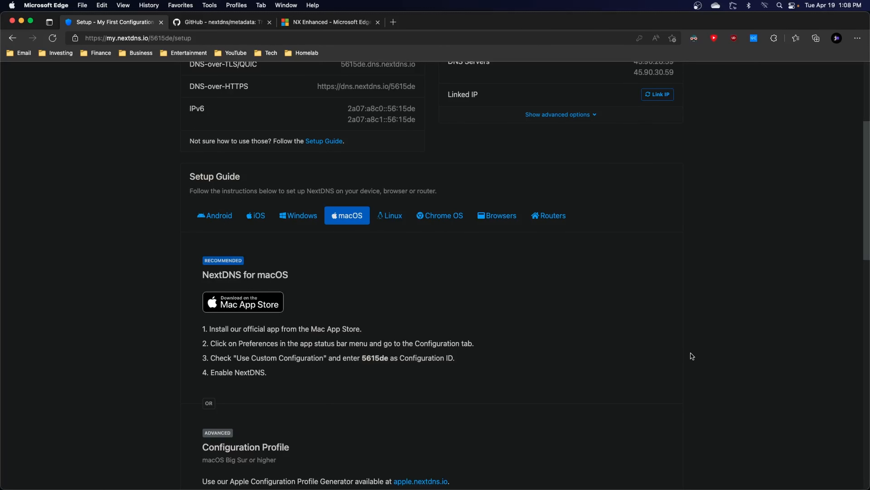
scroll(692, 356, down, 5)
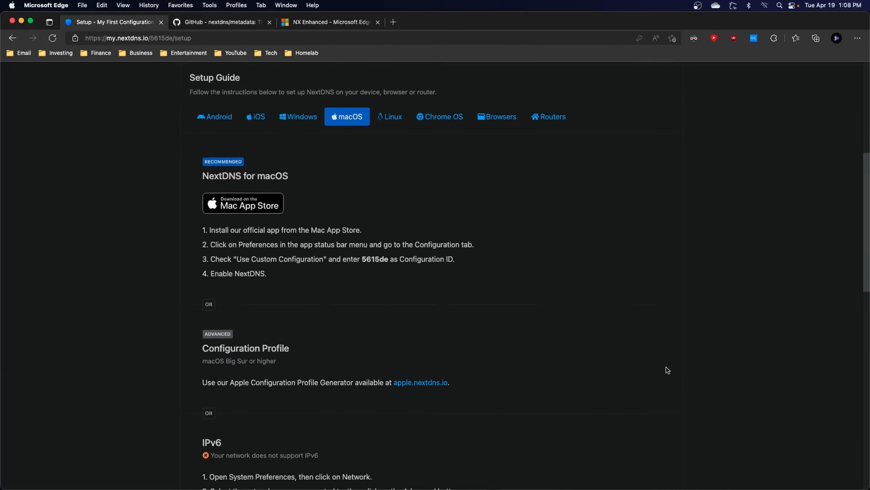
scroll(663, 366, up, 5)
scroll(657, 365, down, 20)
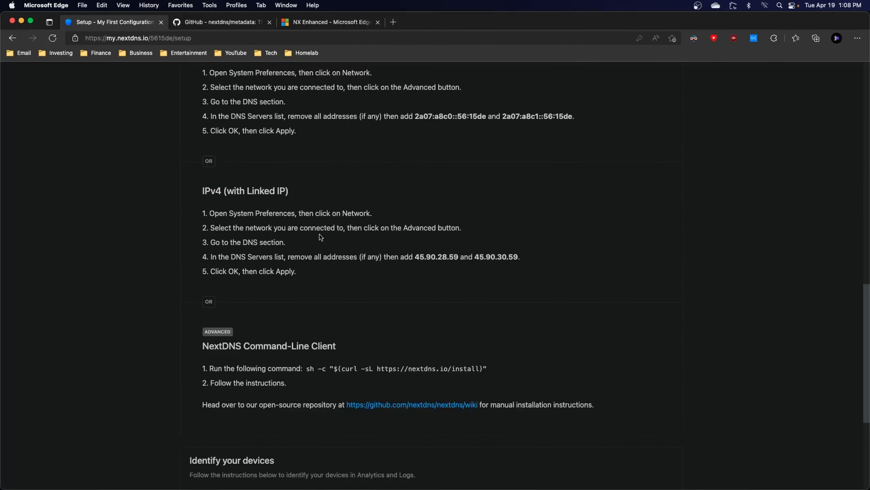
scroll(281, 383, down, 4)
scroll(282, 383, up, 6)
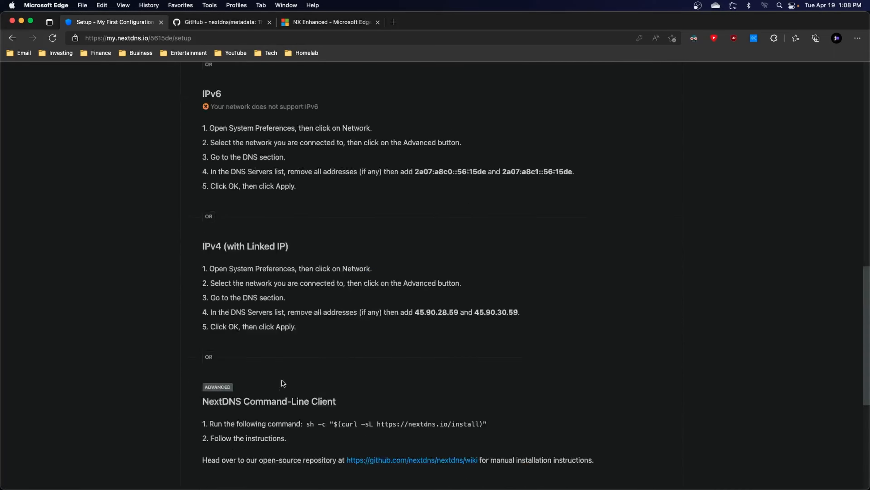
scroll(282, 383, up, 15)
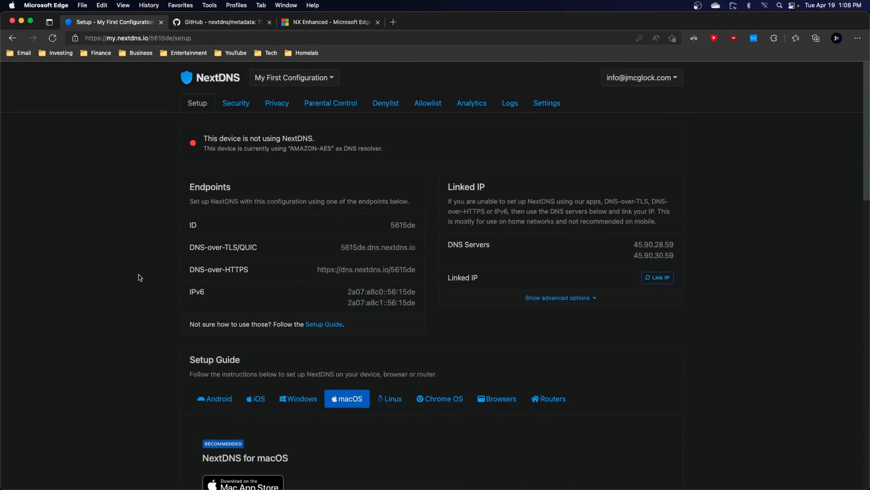
- Open the configuration's Security settings, and open threat-intelligence-feeds.json from the GitHub metadata repository's security folder in a new tab
click(229, 114)
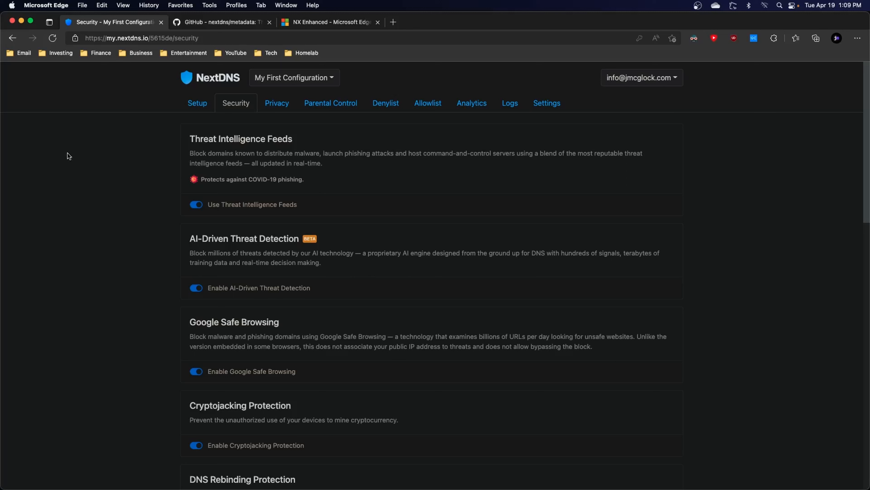
click(202, 20)
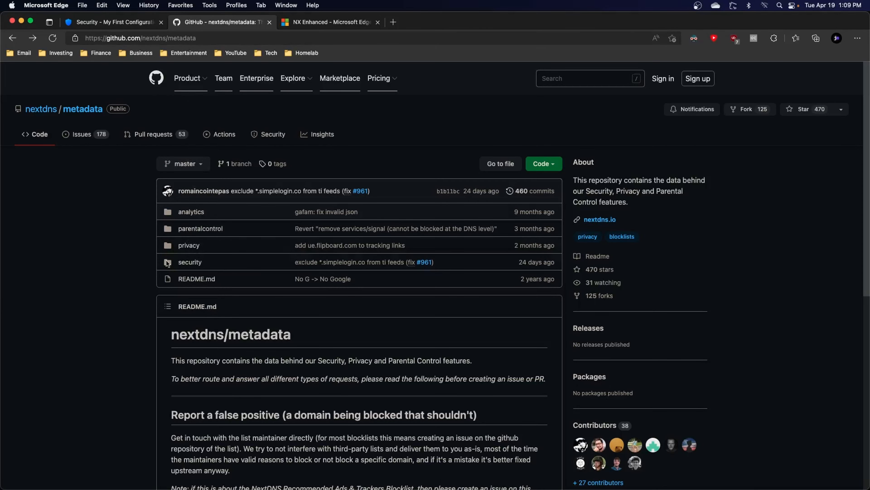
click(192, 263)
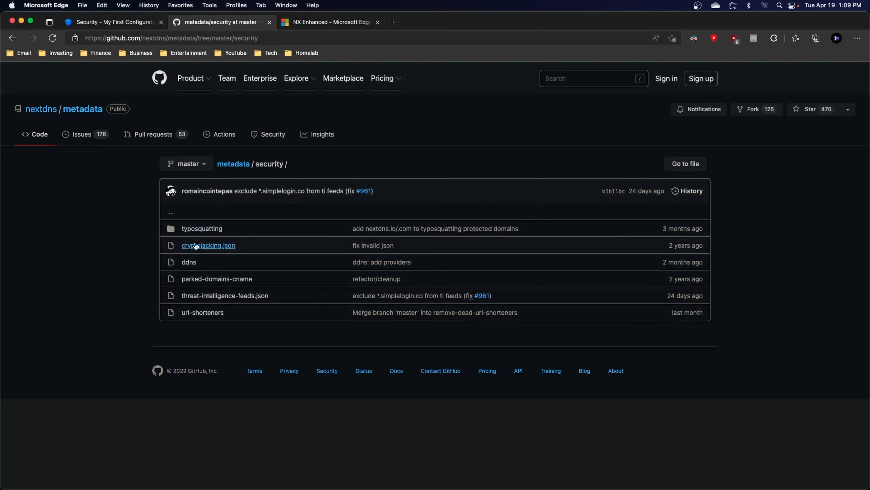
right_click(200, 297)
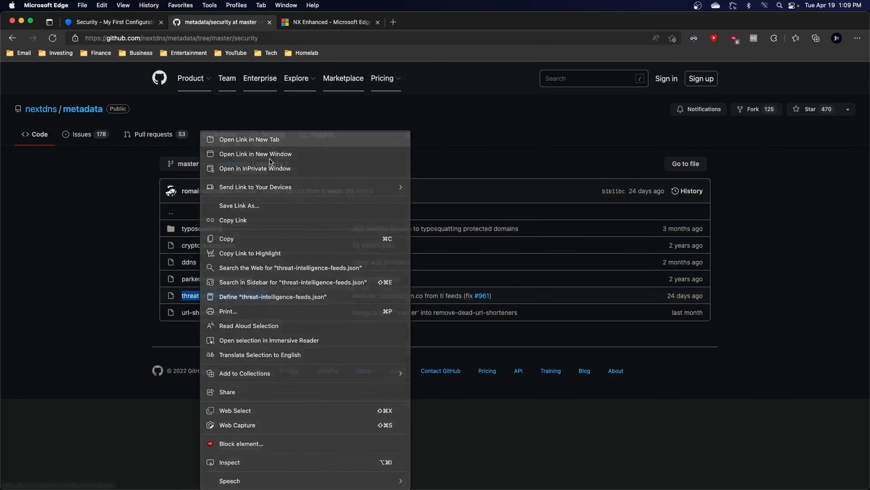
click(237, 138)
click(302, 22)
- Examine the source URLs and exclusions listed in threat-intelligence-feeds.json
scroll(242, 351, down, 5)
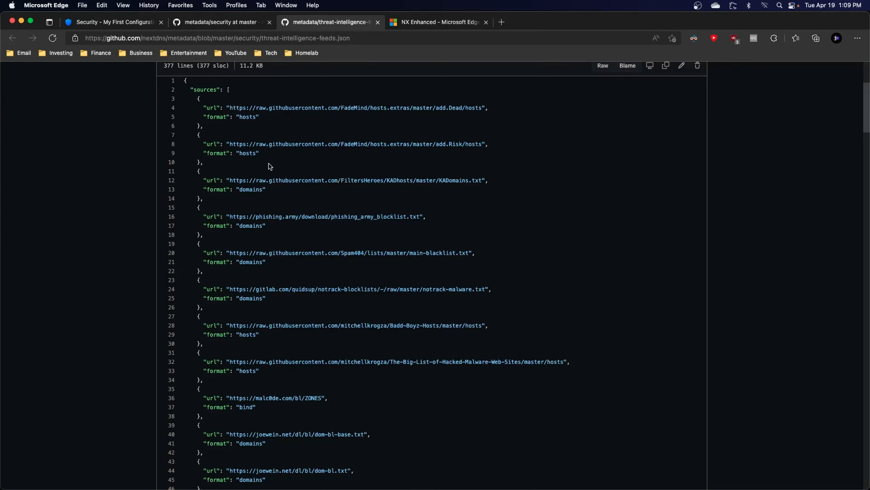
scroll(369, 322, down, 10)
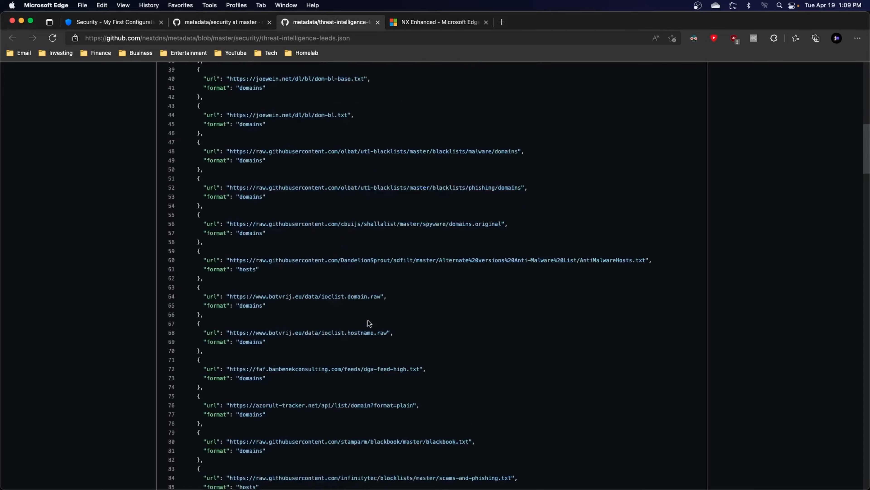
scroll(369, 323, down, 20)
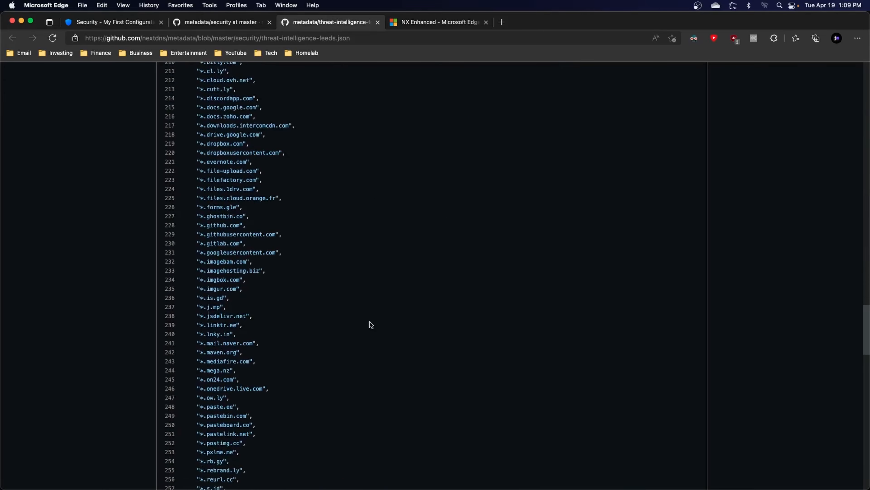
scroll(371, 324, up, 9)
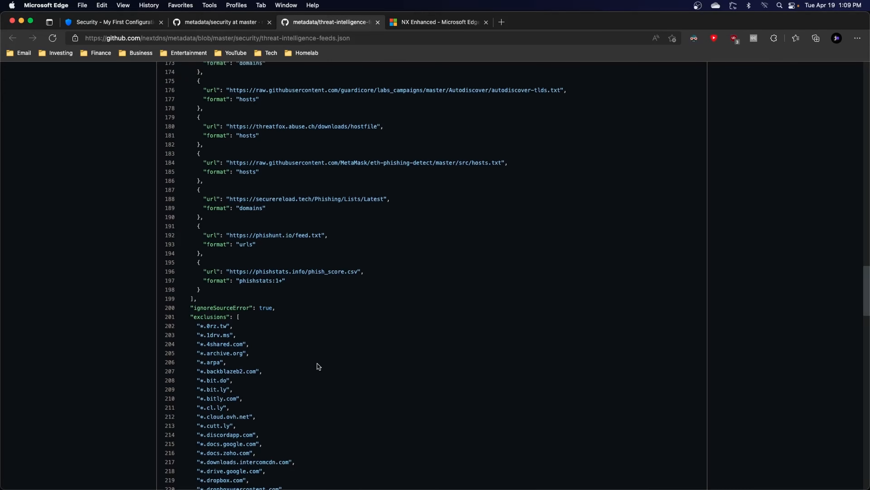
scroll(319, 366, up, 11)
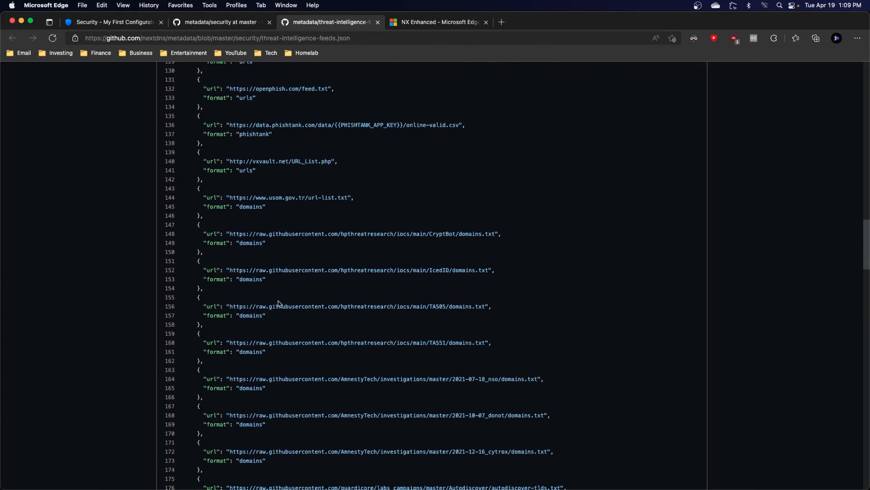
scroll(421, 355, up, 2)
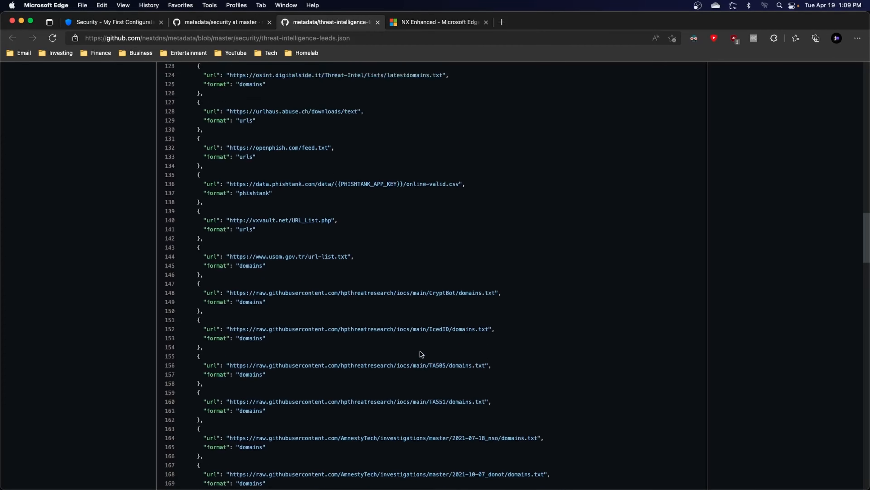
scroll(421, 355, up, 20)
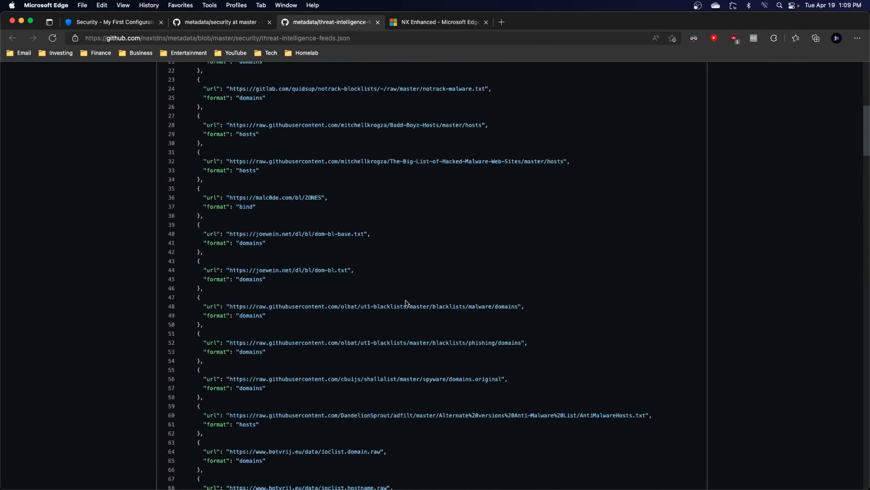
scroll(405, 302, up, 10)
scroll(387, 310, down, 3)
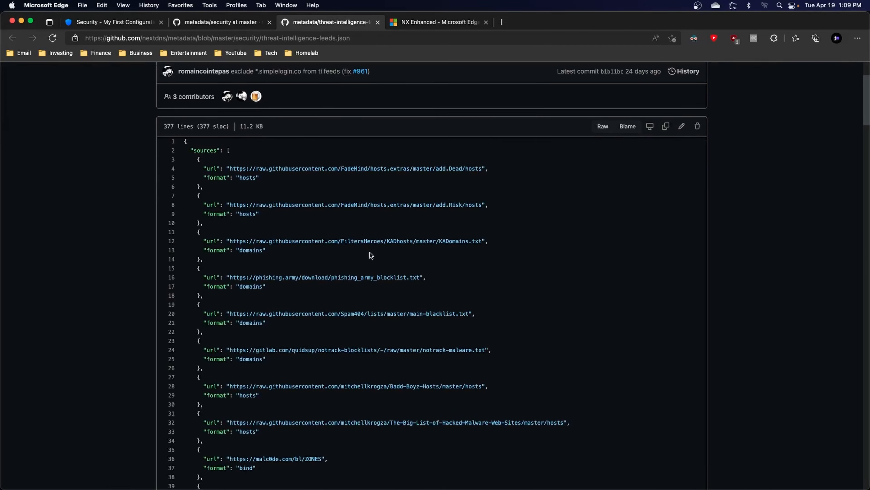
scroll(386, 276, down, 5)
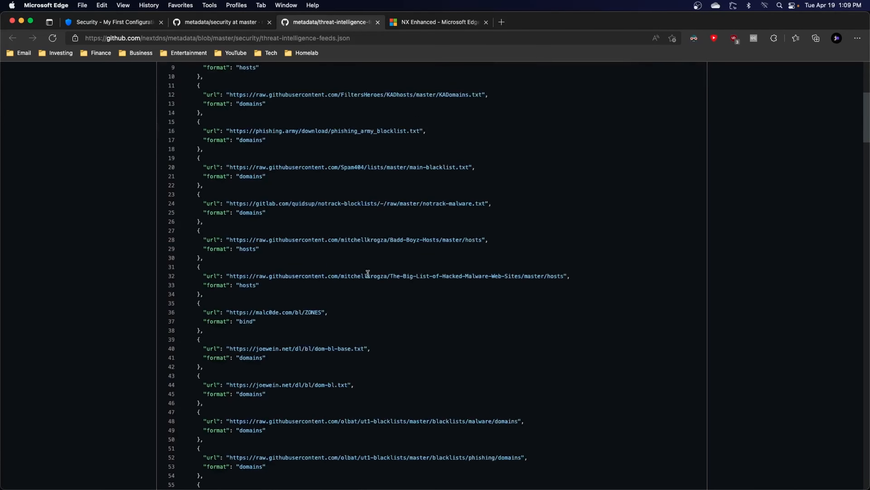
scroll(400, 236, up, 5)
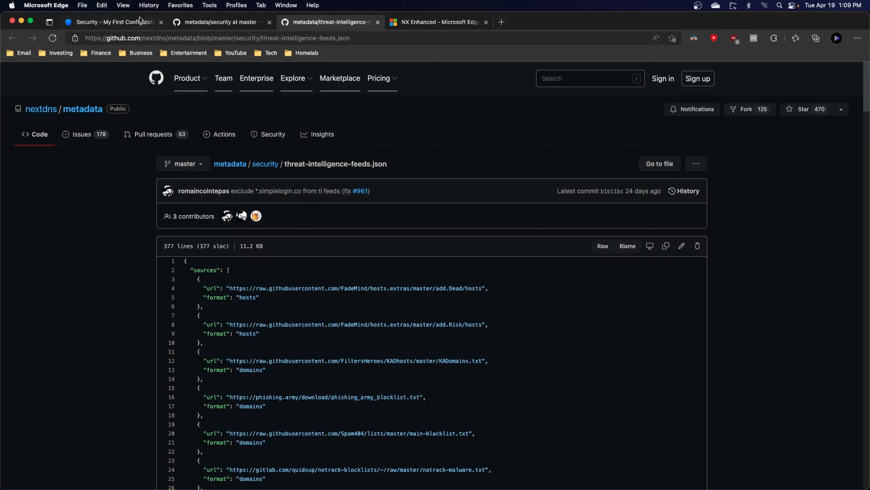
- Compare the first protections in the NextDNS Security settings, such as Threat Intelligence Feeds, with the files in the repository's security folder
click(122, 24)
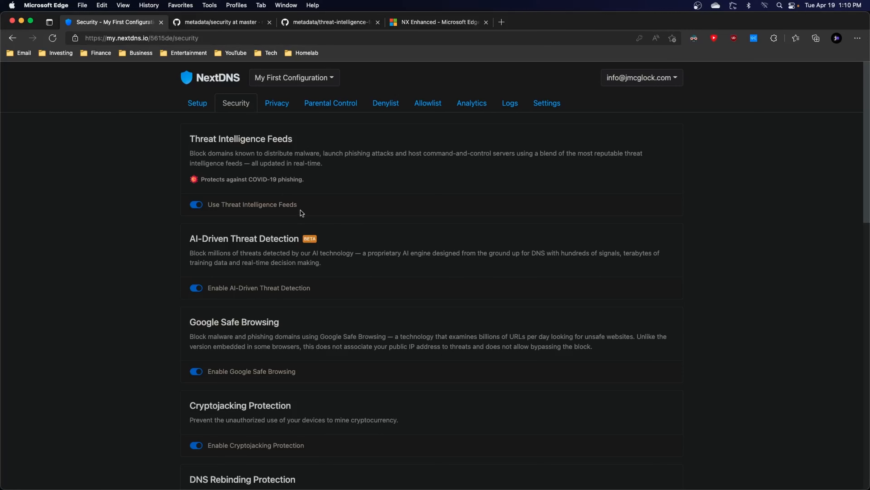
scroll(363, 309, down, 3)
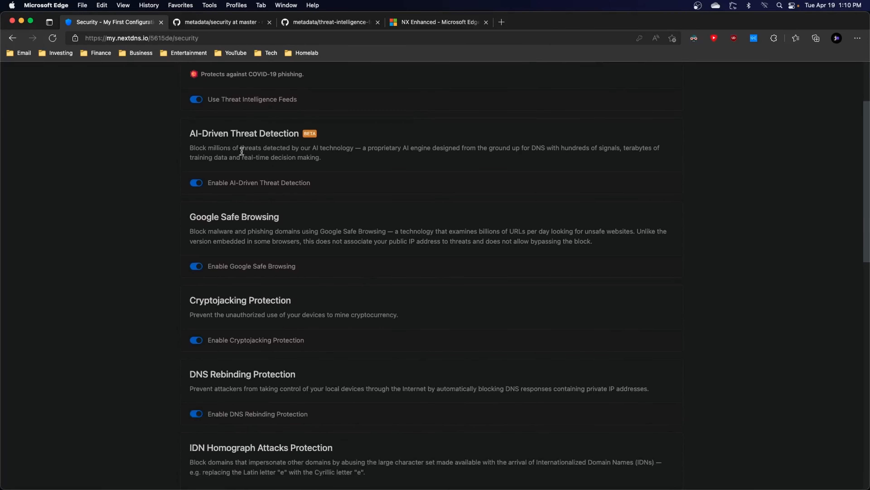
click(209, 22)
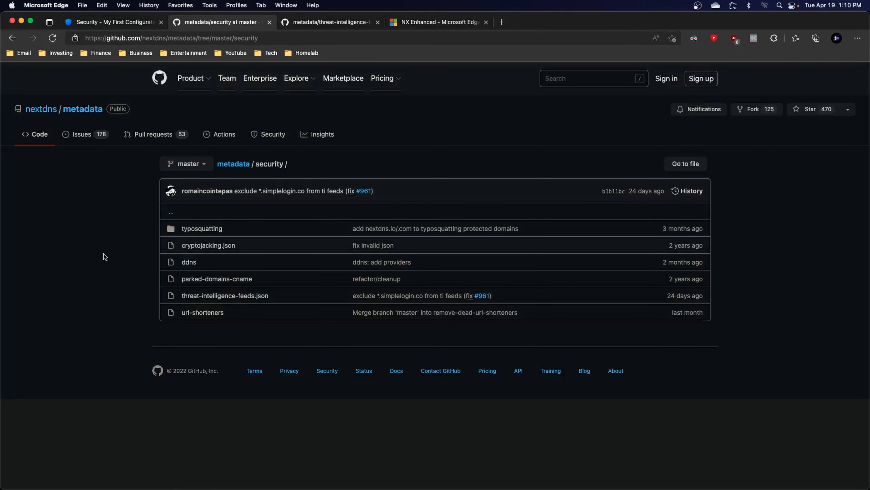
click(112, 22)
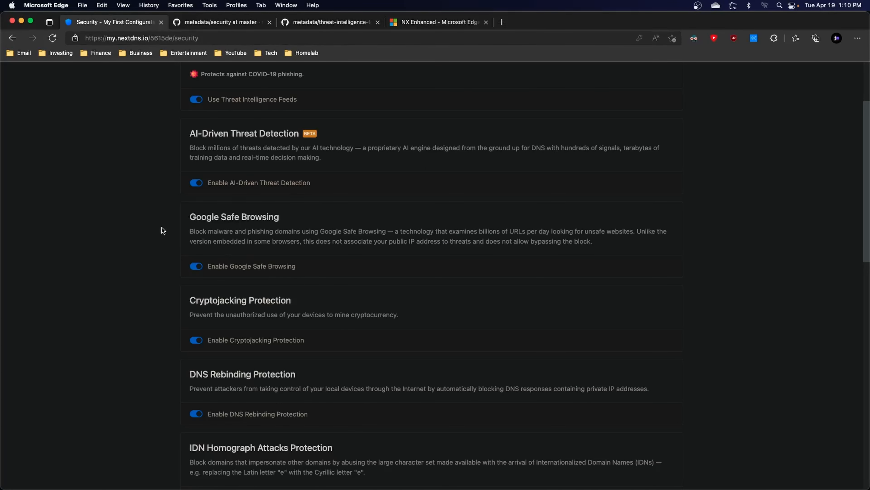
scroll(163, 230, down, 1)
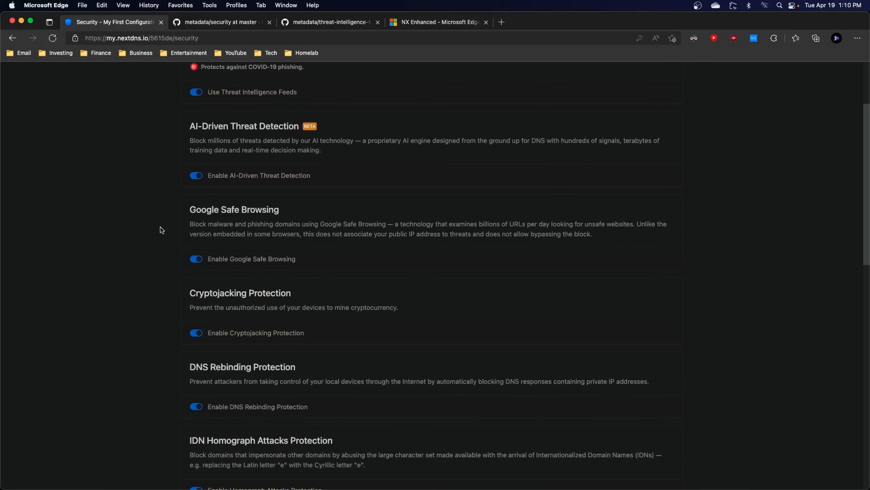
scroll(160, 227, down, 2)
scroll(156, 228, up, 4)
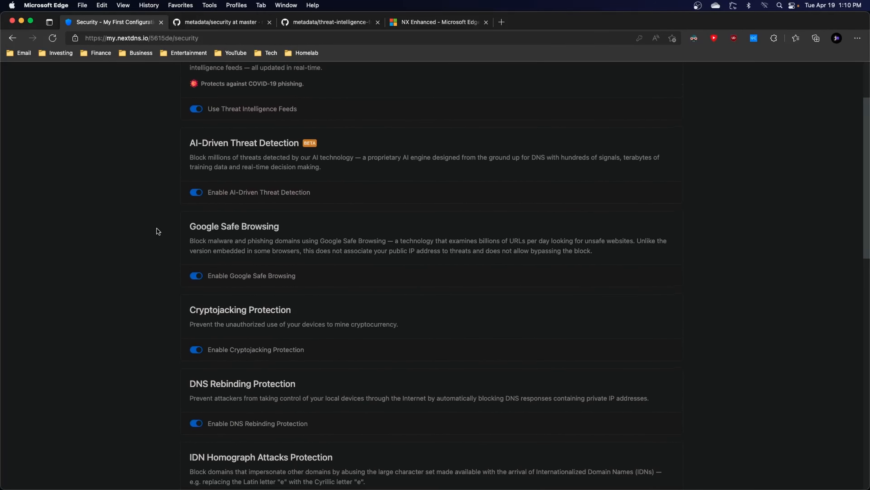
scroll(158, 231, up, 5)
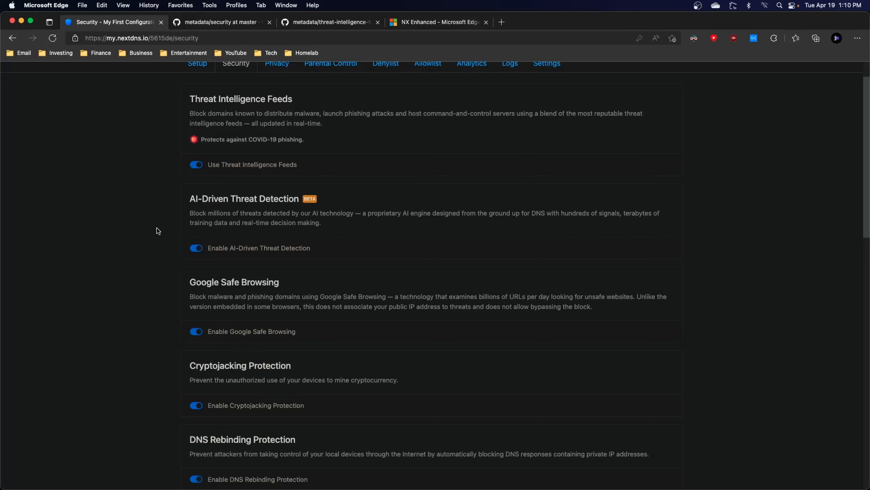
- Review the remaining Security options, from Google Safe Browsing and Cryptojacking Protection down to parked-domain and TLD blocking
scroll(150, 247, down, 8)
scroll(150, 247, down, 2)
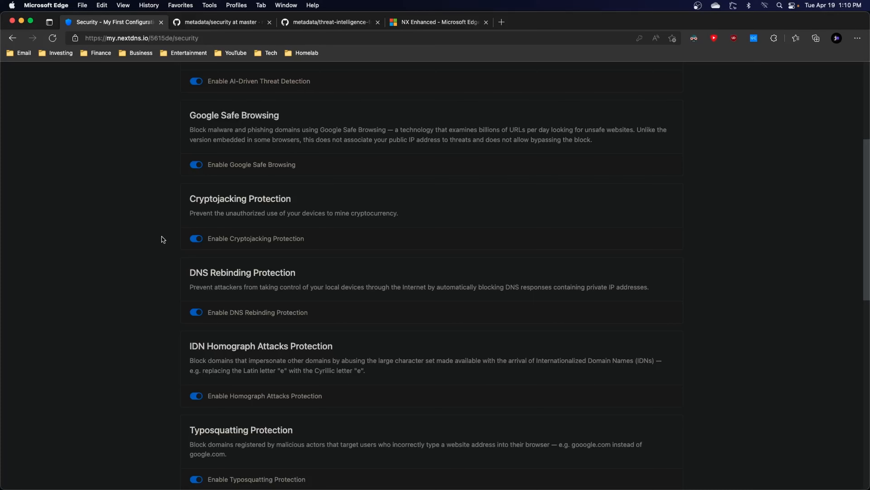
scroll(166, 237, down, 5)
scroll(221, 90, up, 1)
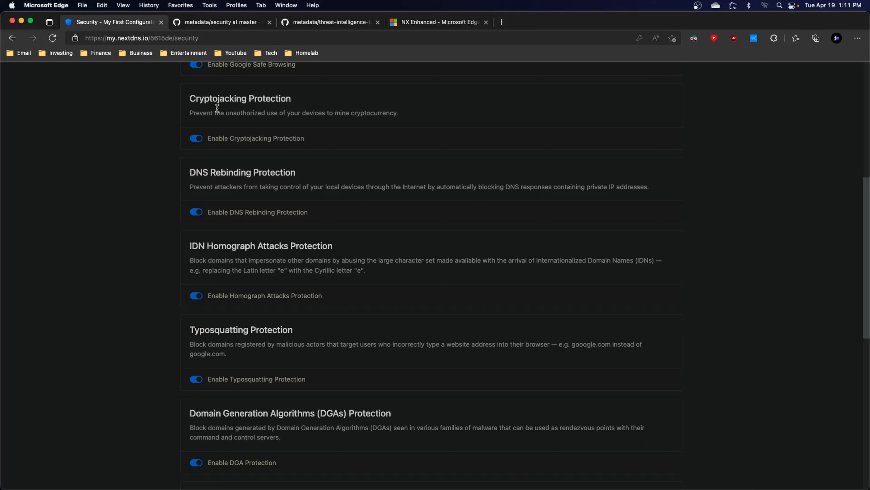
scroll(259, 133, down, 5)
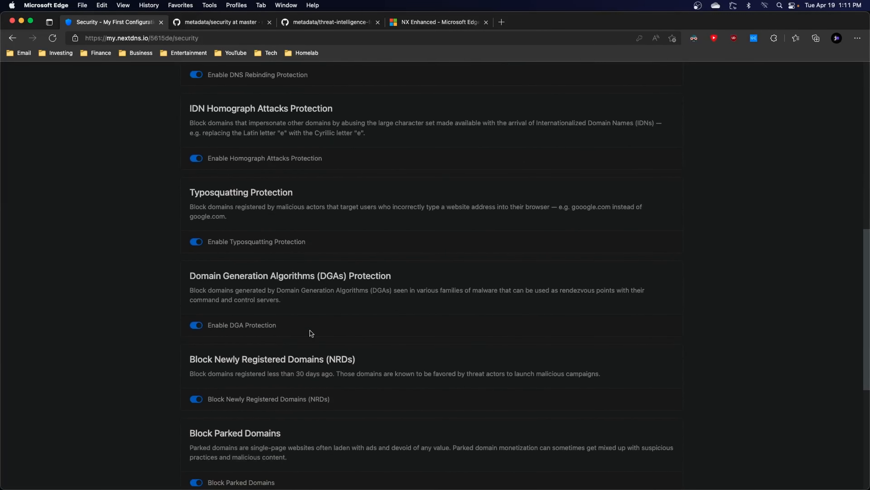
scroll(361, 350, down, 1)
scroll(361, 348, down, 5)
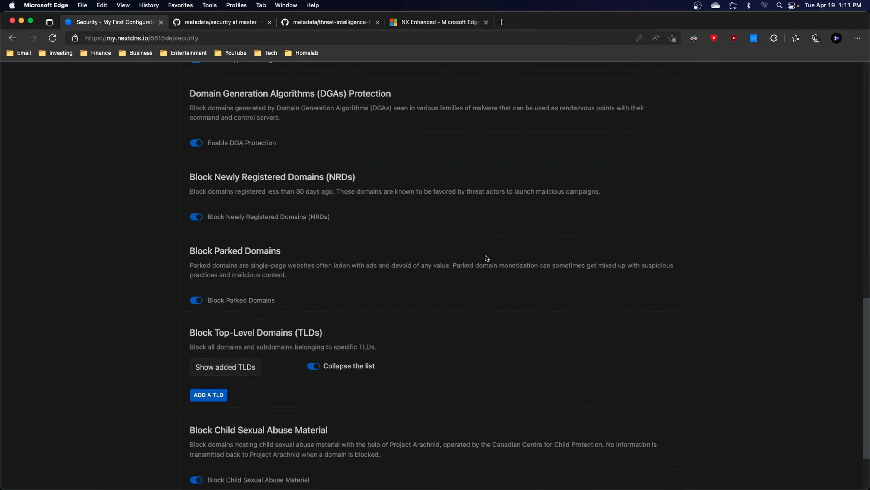
- Browse the top-level domains offered for blocking in the Security settings, including the Spamhaus most abused TLDs, and close the list without adding any
scroll(485, 255, down, 2)
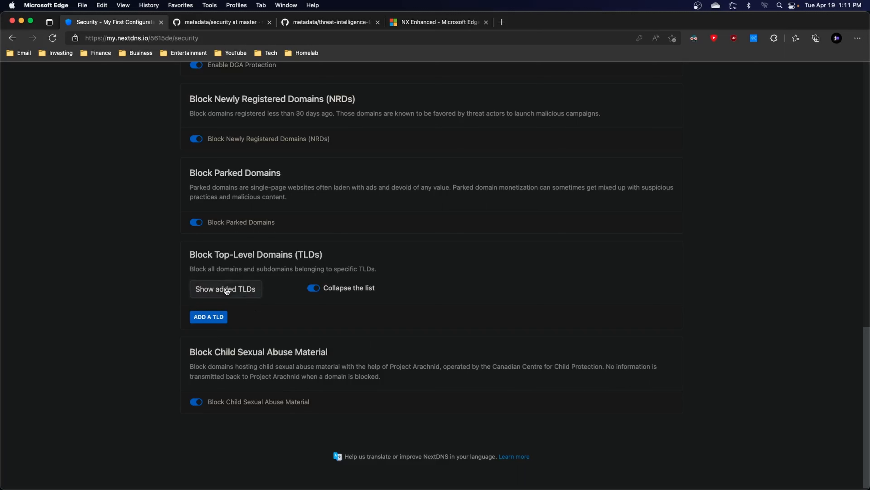
click(217, 317)
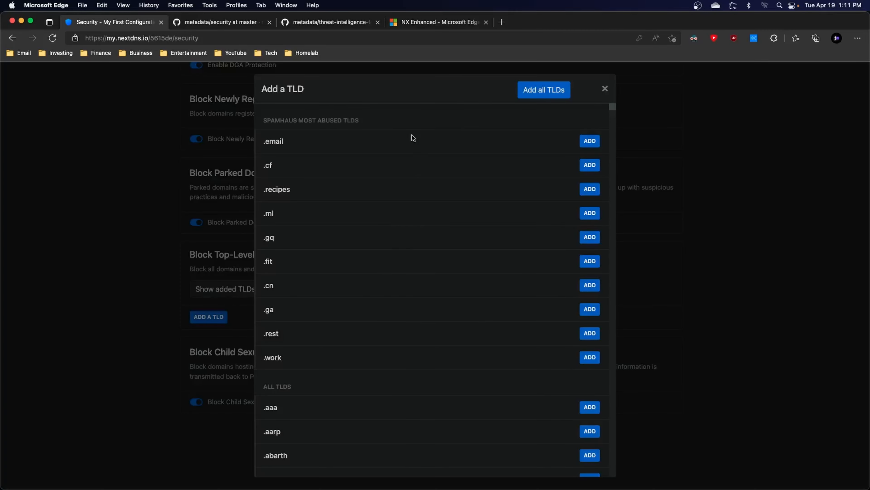
scroll(418, 319, down, 10)
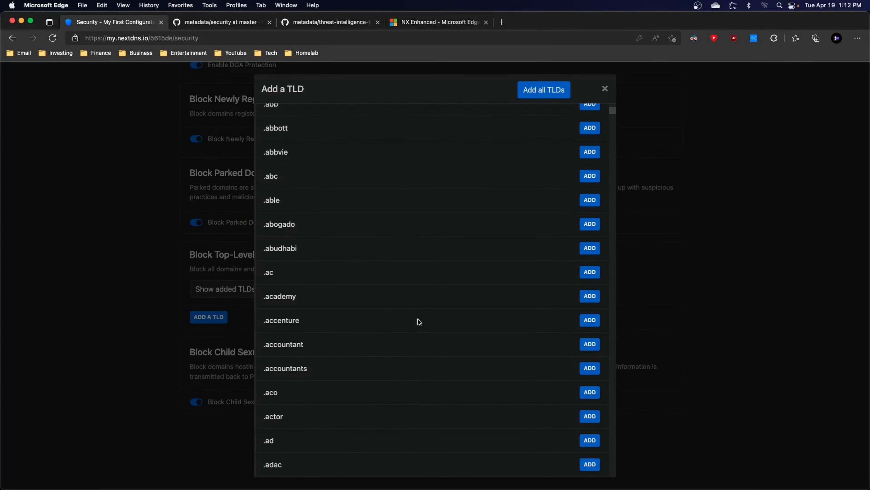
scroll(418, 319, up, 10)
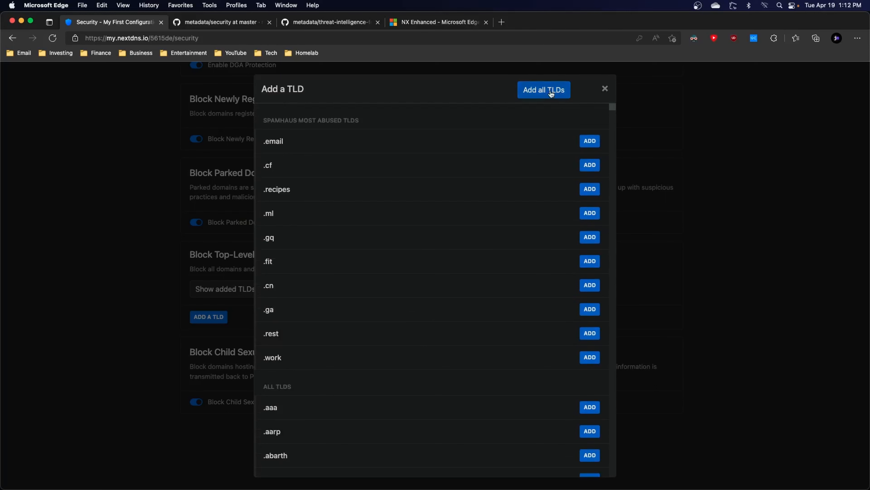
click(604, 90)
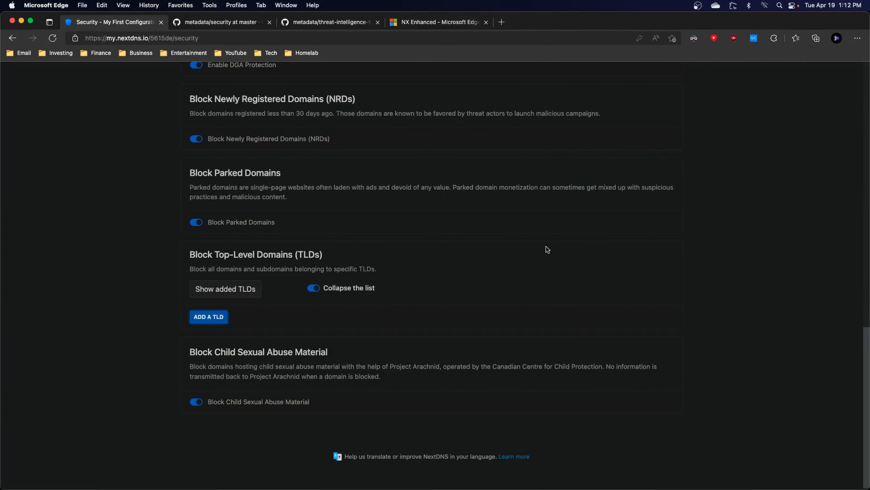
- View the NX Enhanced page in Edge Add-ons, including its description and user reviews, and close it along with the threat-intelligence-feeds.json page
click(446, 22)
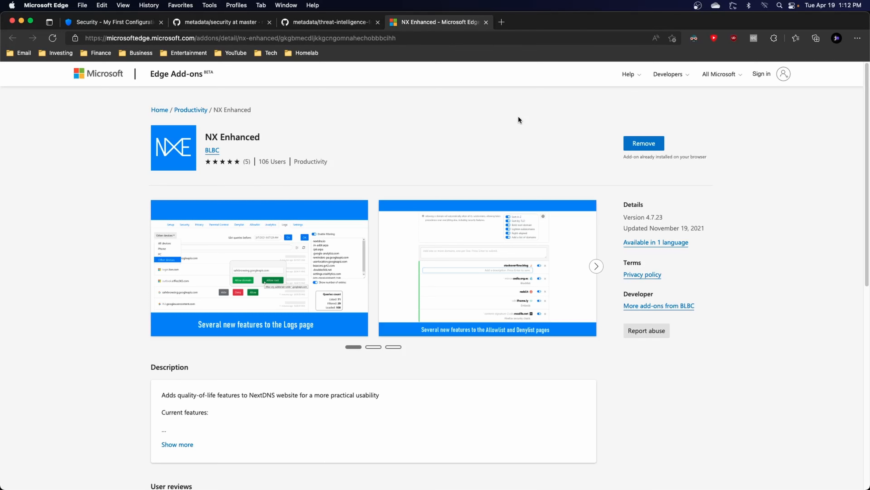
click(210, 151)
scroll(206, 278, down, 5)
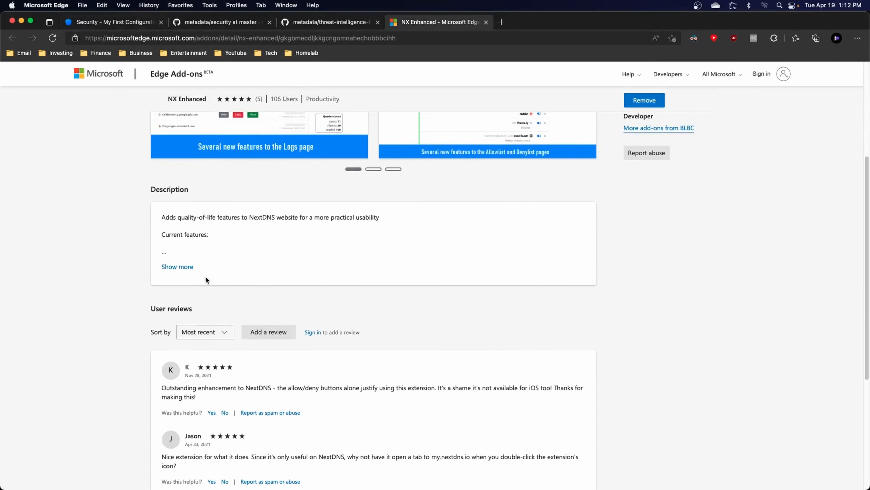
scroll(208, 278, up, 5)
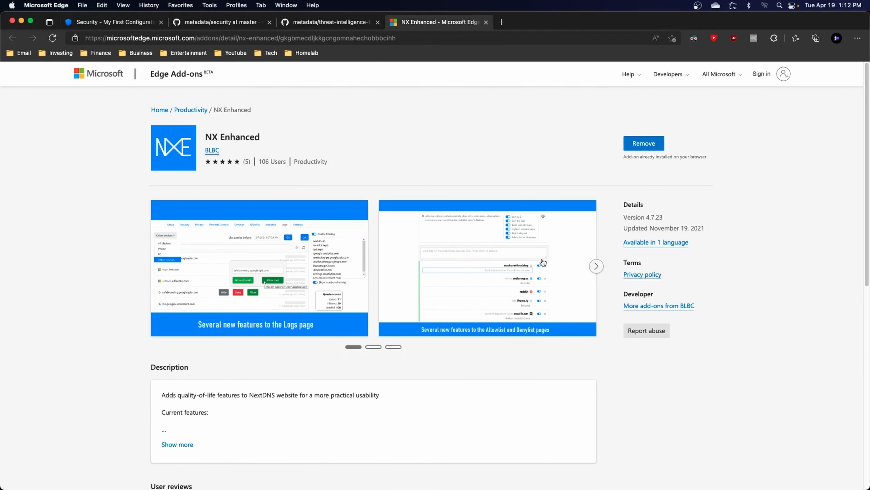
click(486, 22)
key(super+w)
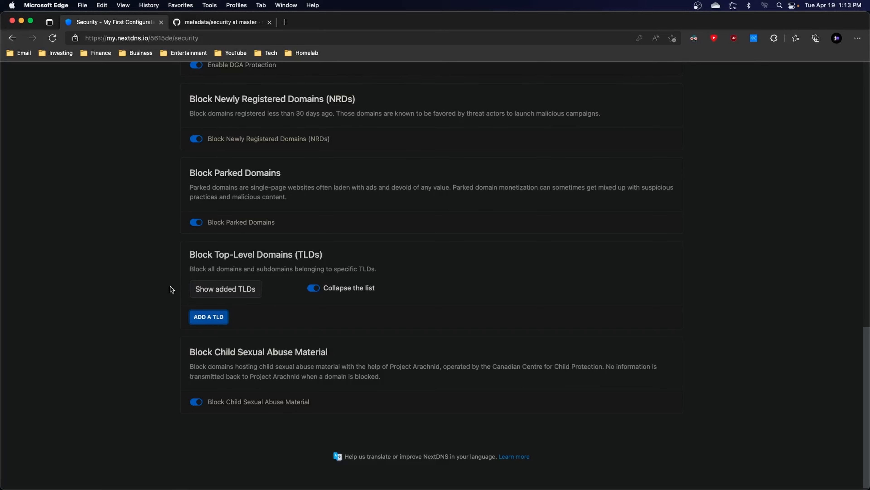
- Open the configuration's Privacy settings, reveal the blocklists already added, and open the catalogue of available blocklists
scroll(171, 289, down, 1)
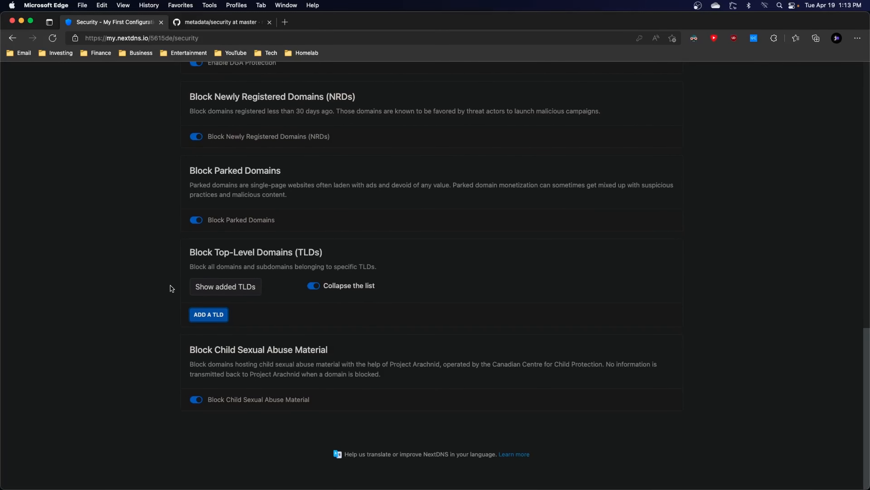
scroll(172, 289, up, 15)
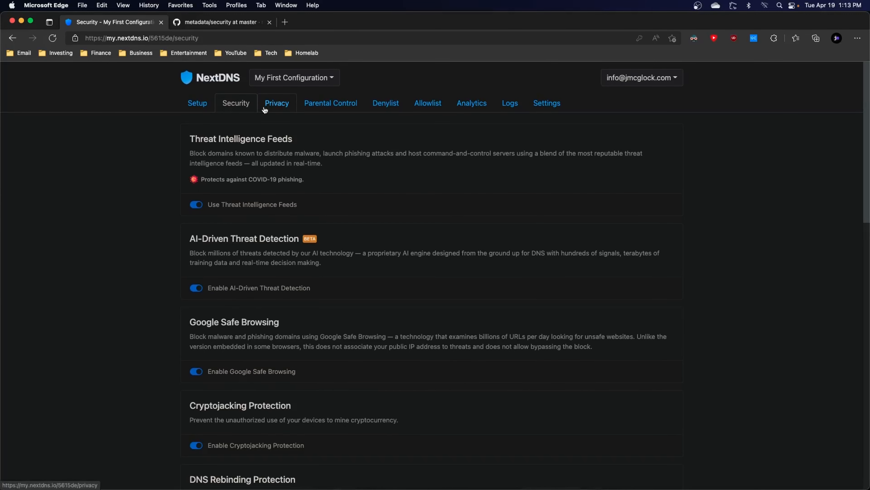
click(274, 102)
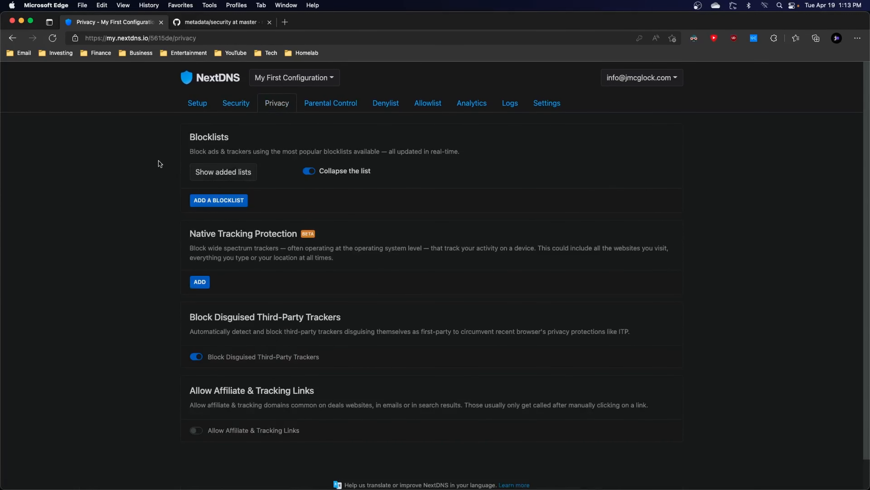
click(211, 170)
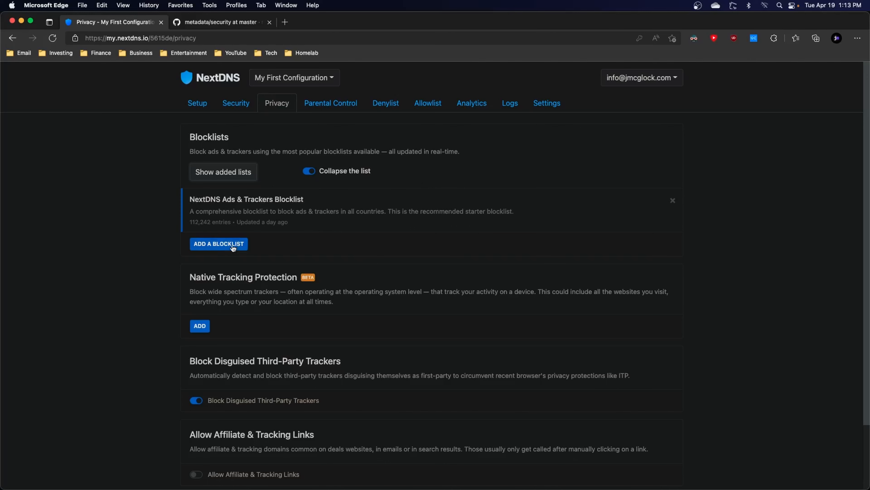
click(212, 246)
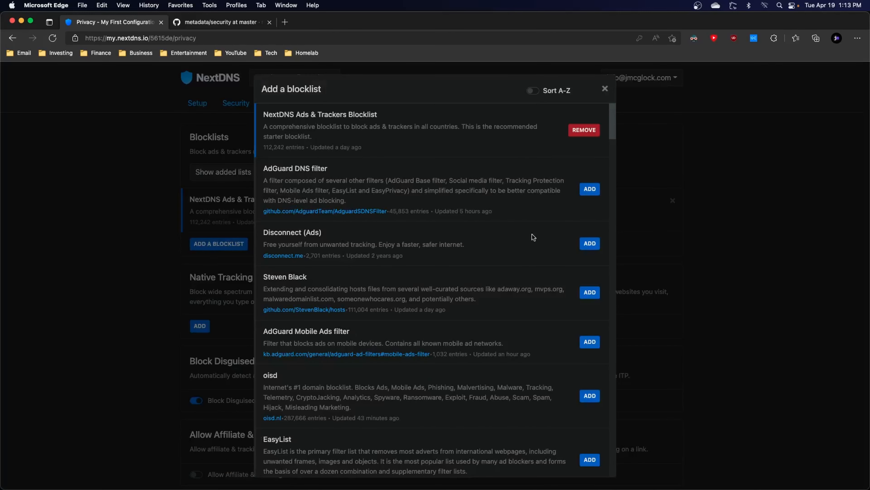
- Review the available blocklists, from AdGuard DNS filter and oisd to the Energized and 1Hosts lists, and close the catalogue without adding any
click(196, 24)
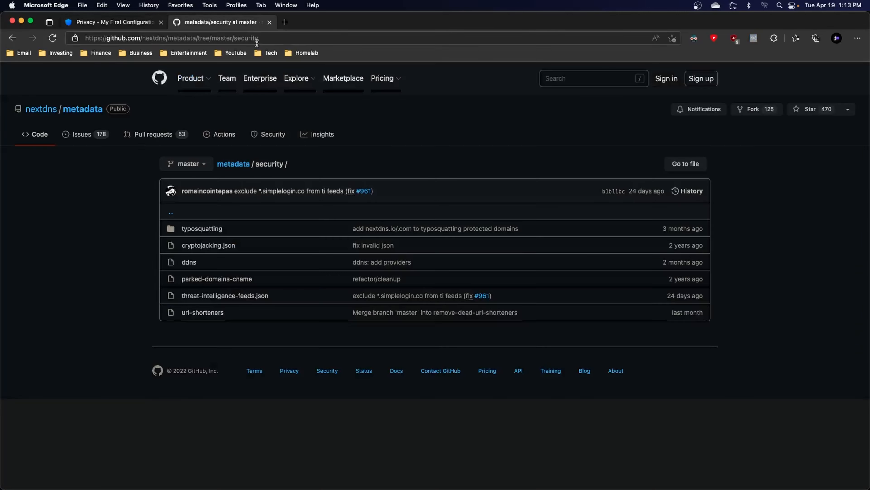
click(127, 25)
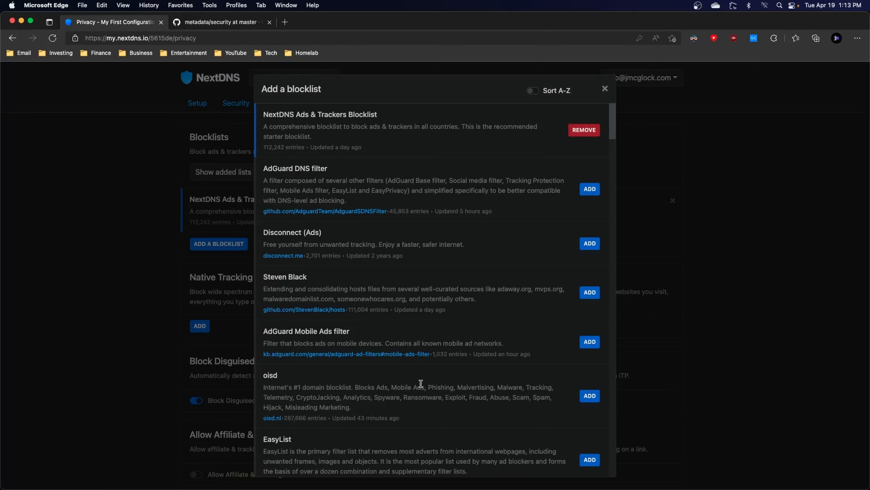
scroll(422, 383, down, 5)
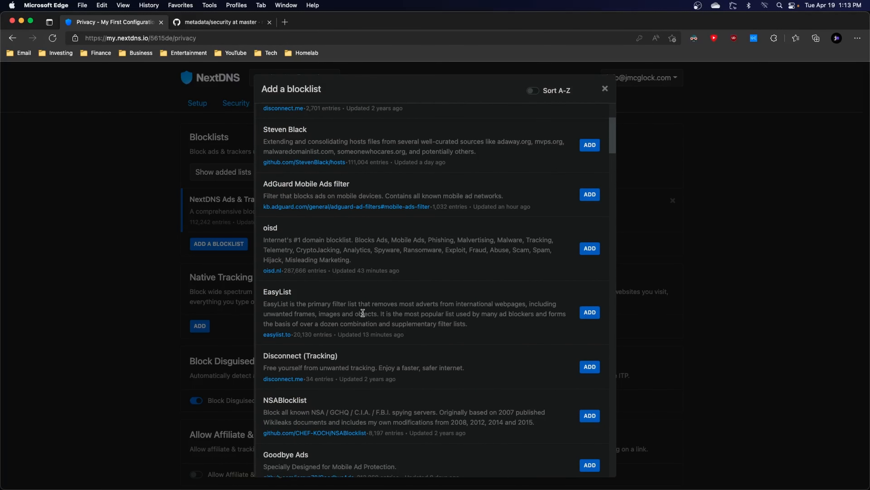
scroll(499, 405, down, 20)
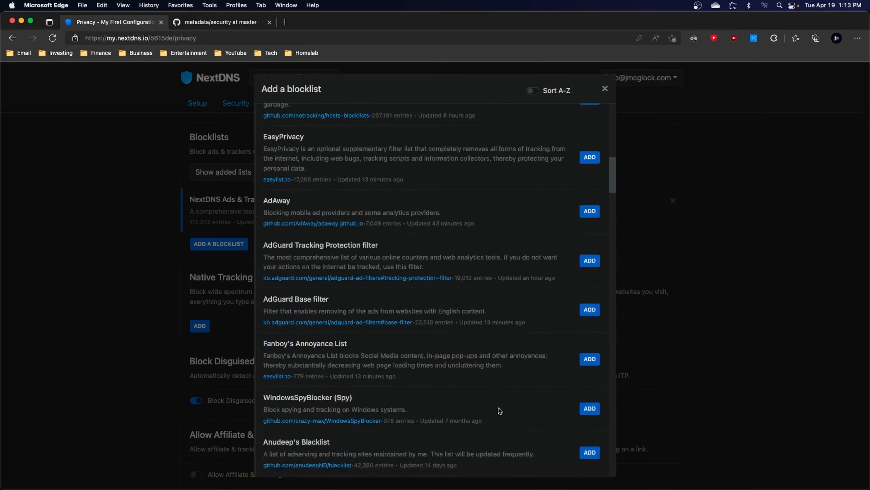
scroll(498, 408, down, 12)
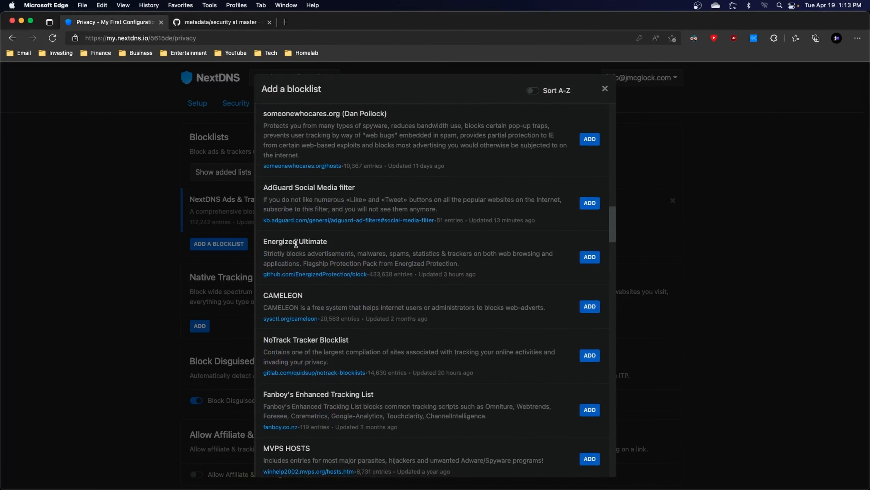
scroll(317, 255, down, 3)
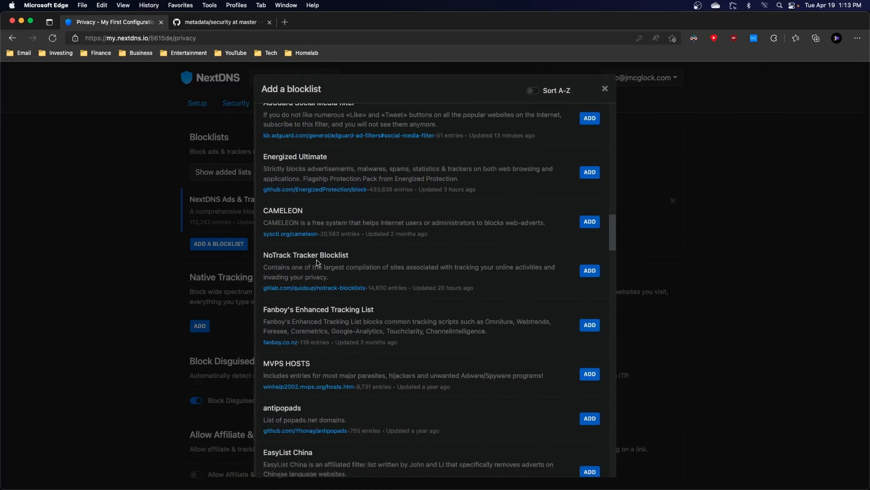
scroll(317, 262, down, 6)
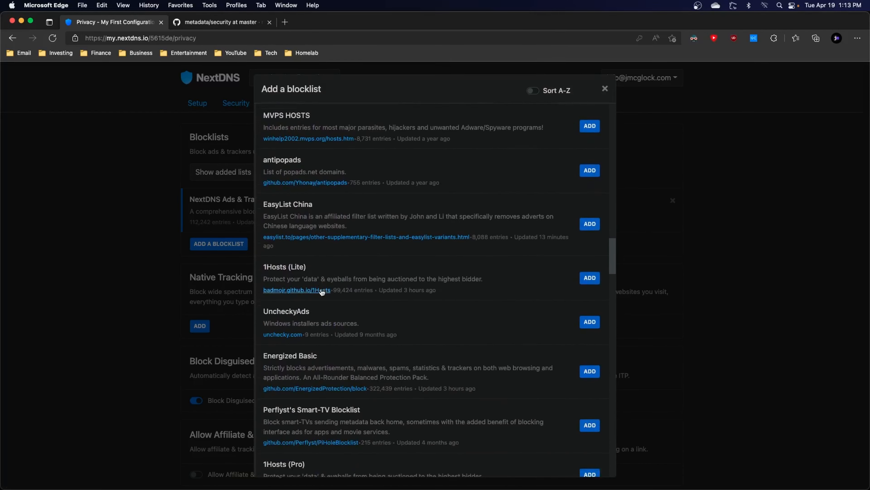
scroll(322, 292, down, 10)
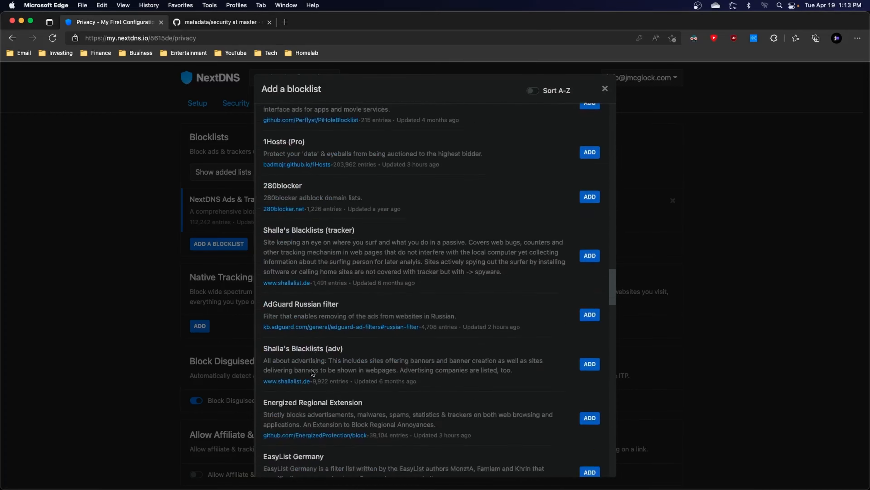
scroll(313, 372, down, 5)
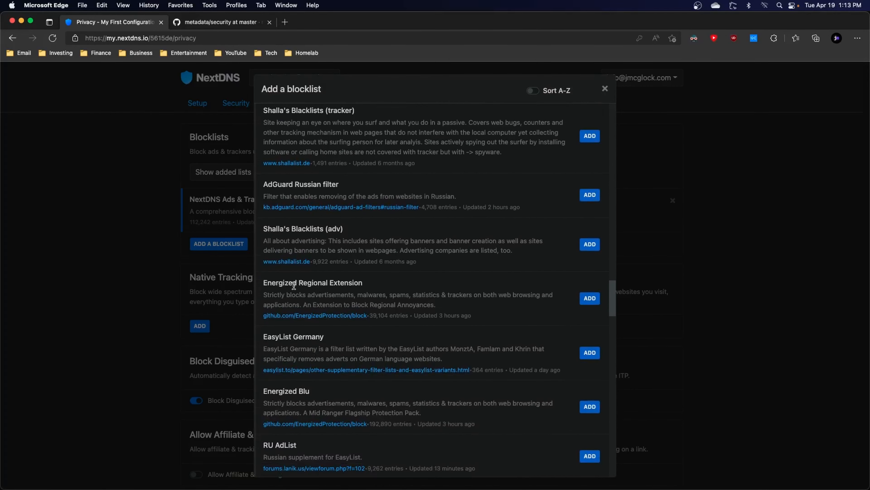
scroll(405, 392, down, 4)
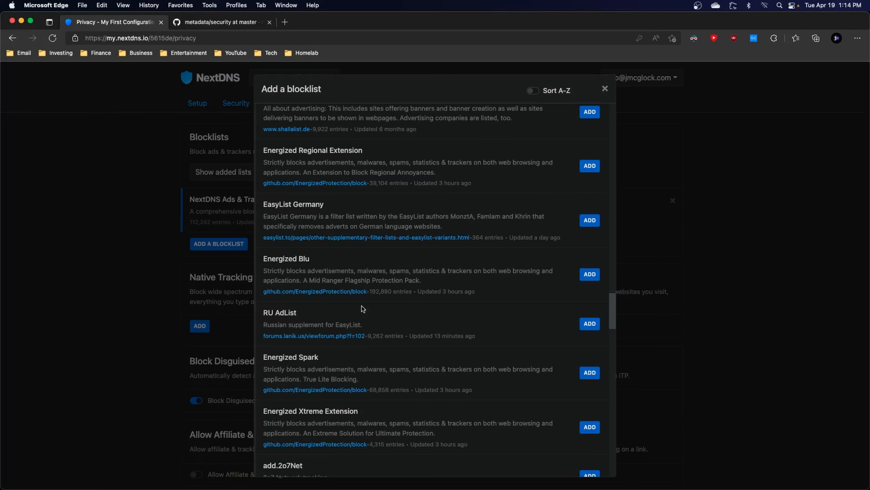
scroll(362, 305, up, 15)
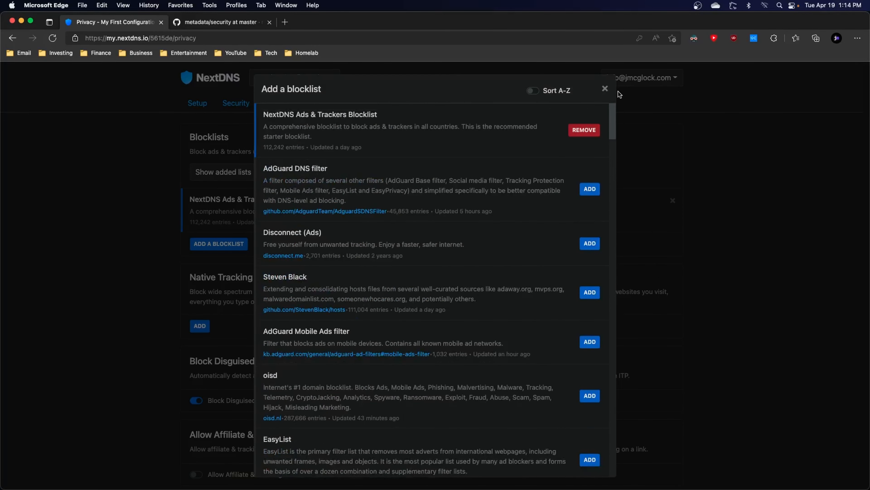
click(606, 90)
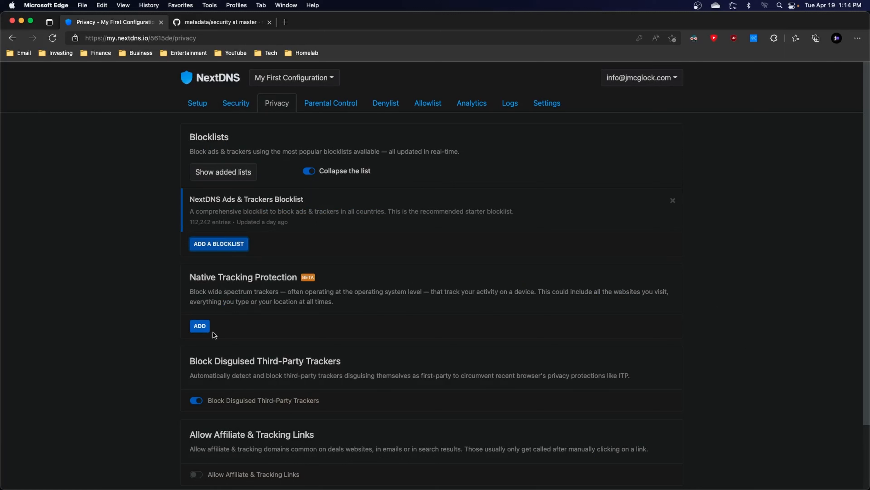
- Check which device makers Native Tracking Protection covers, and review the disguised third-party tracker and affiliate link options
click(200, 320)
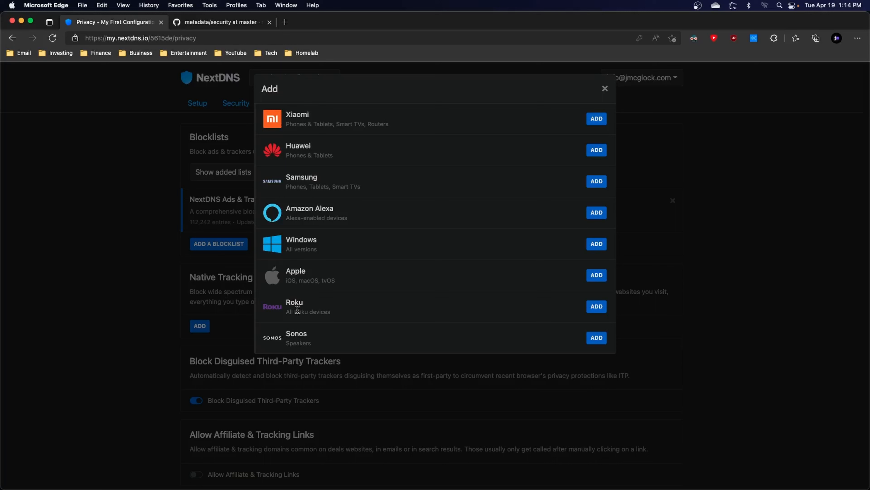
click(605, 88)
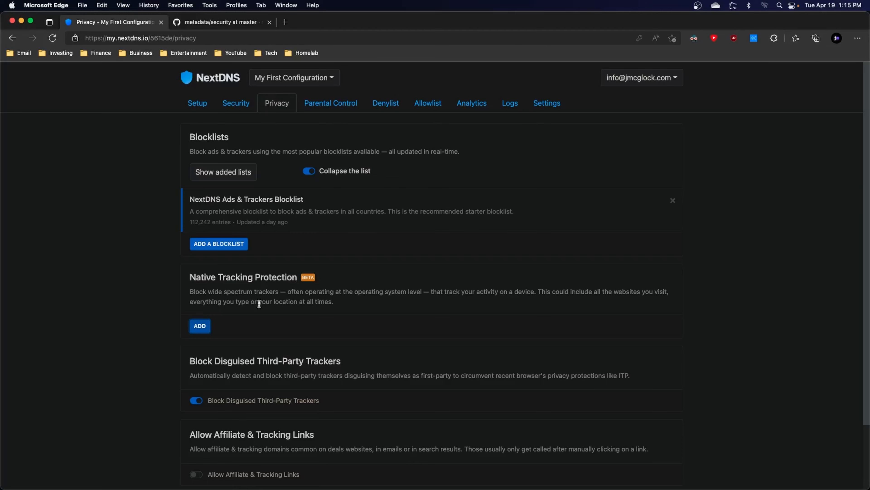
scroll(606, 376, down, 4)
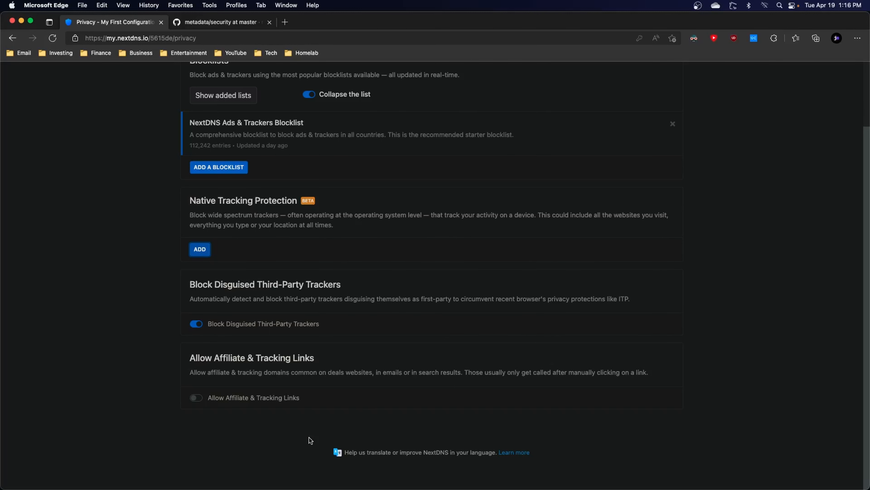
scroll(297, 432, up, 3)
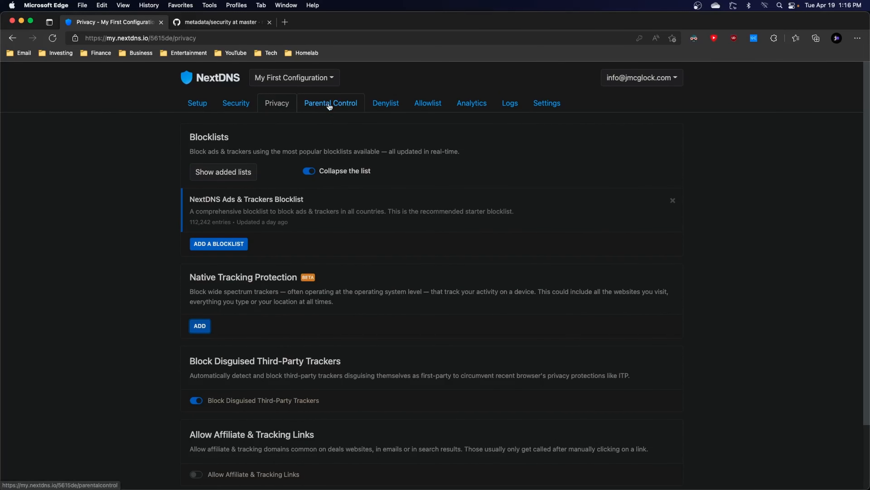
- Open the Parental Control settings and review the full list of websites, apps and games that can be restricted
click(330, 105)
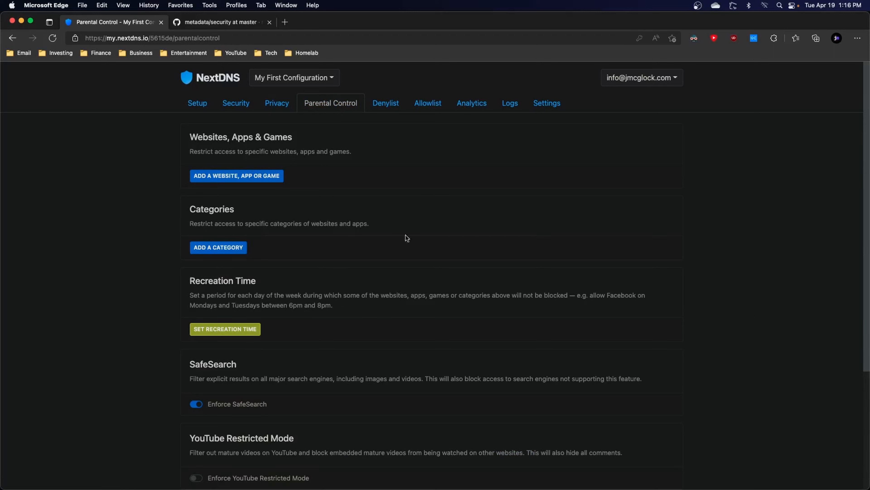
click(245, 176)
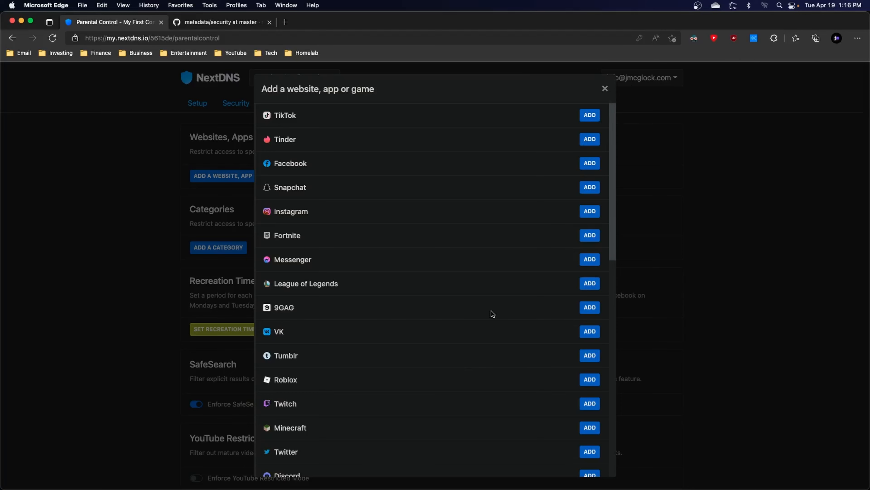
scroll(480, 341, down, 2)
scroll(481, 342, down, 3)
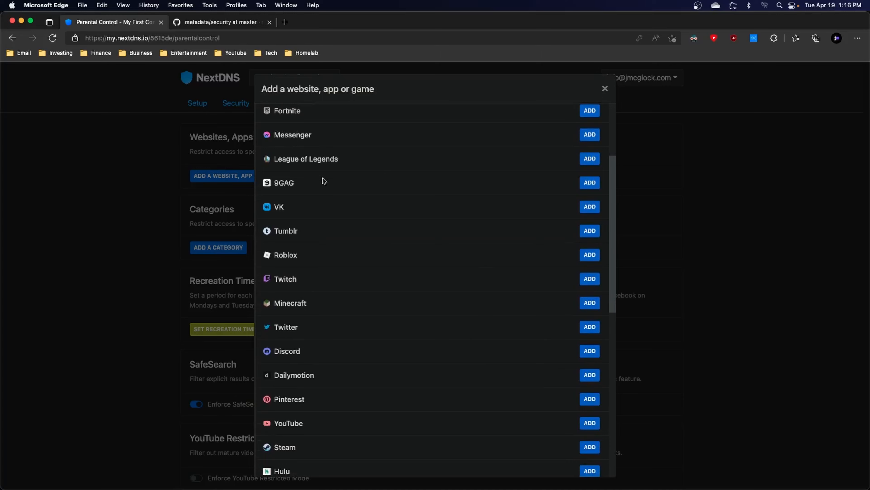
scroll(352, 321, down, 8)
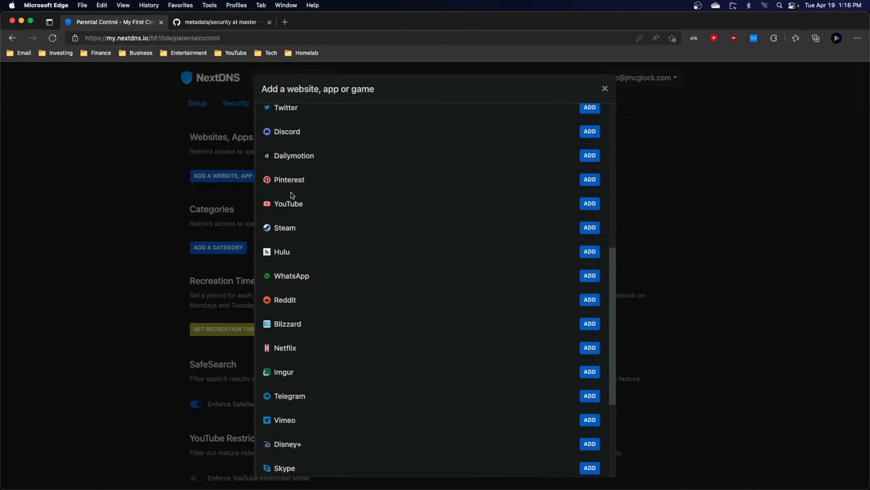
scroll(321, 322, down, 6)
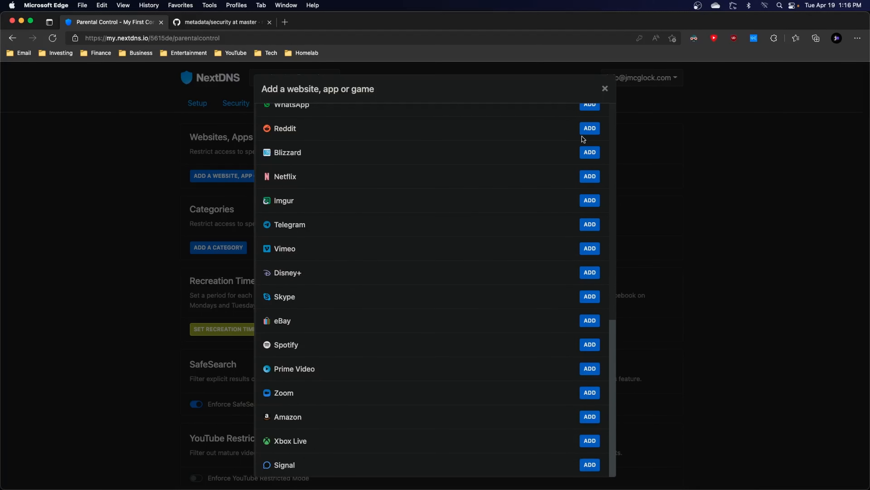
- Close the app list, check which content categories can be restricted, and review the SafeSearch, YouTube Restricted Mode and Block Bypass Methods options
scroll(501, 192, up, 10)
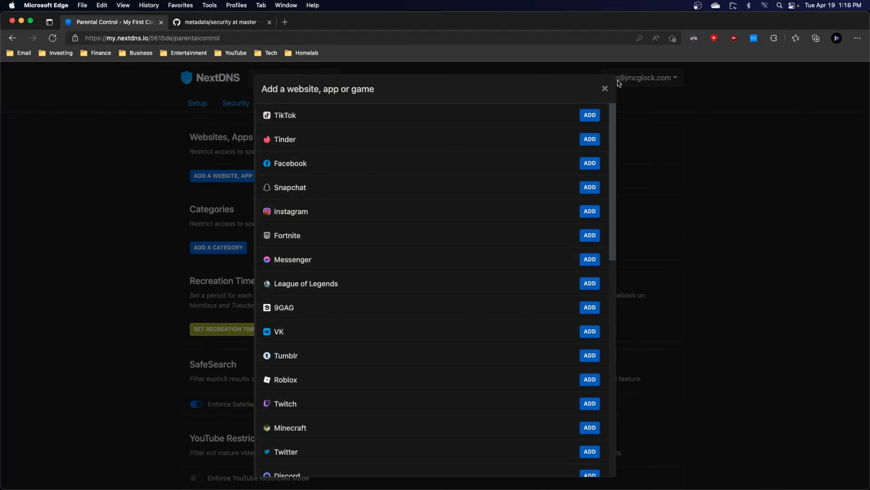
click(605, 88)
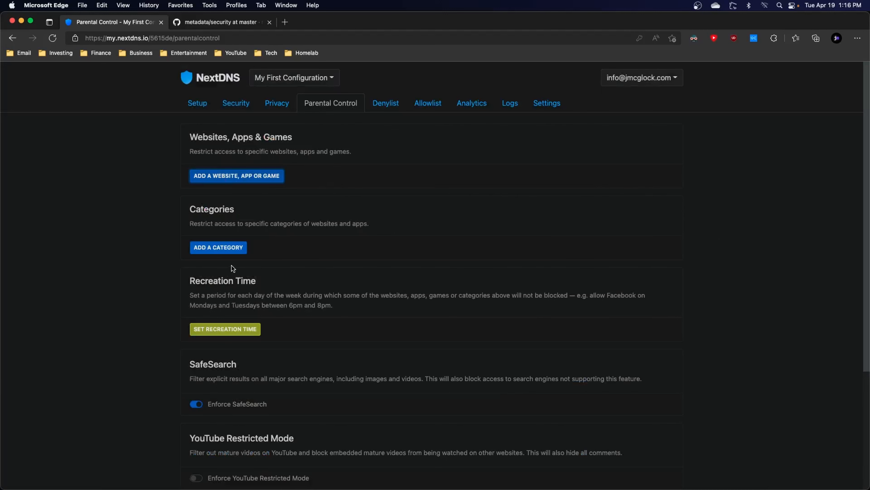
click(224, 253)
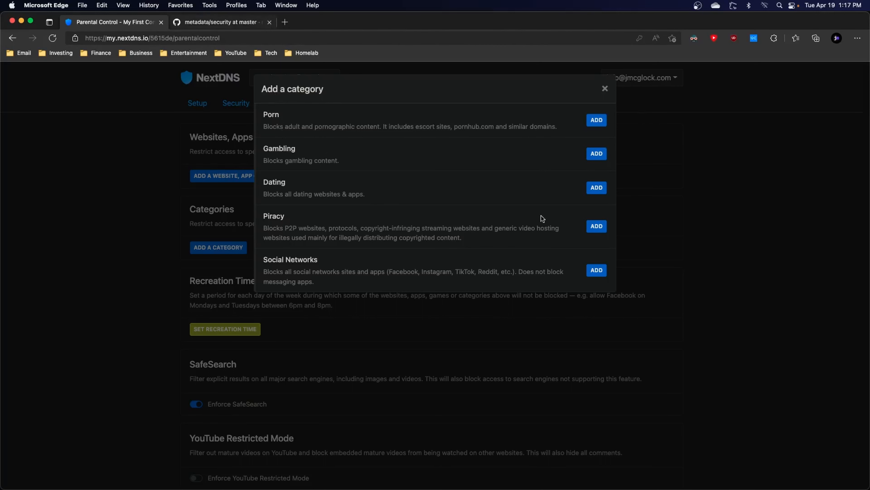
click(605, 89)
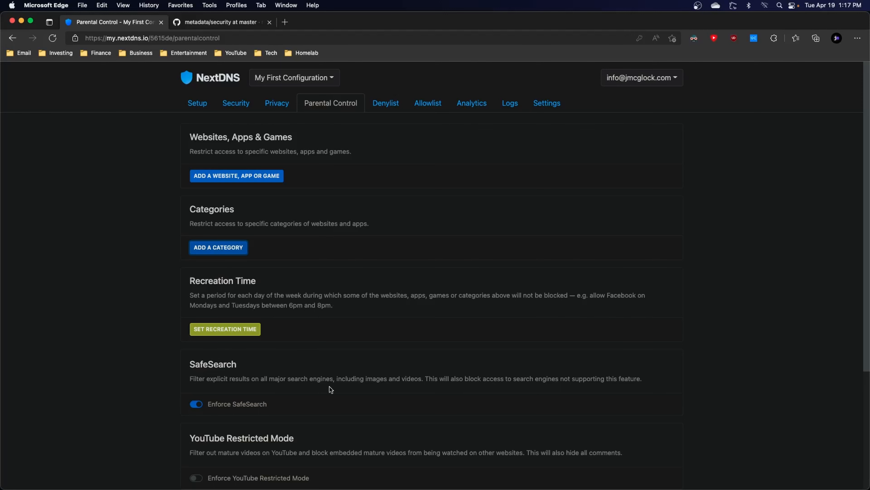
scroll(329, 387, down, 5)
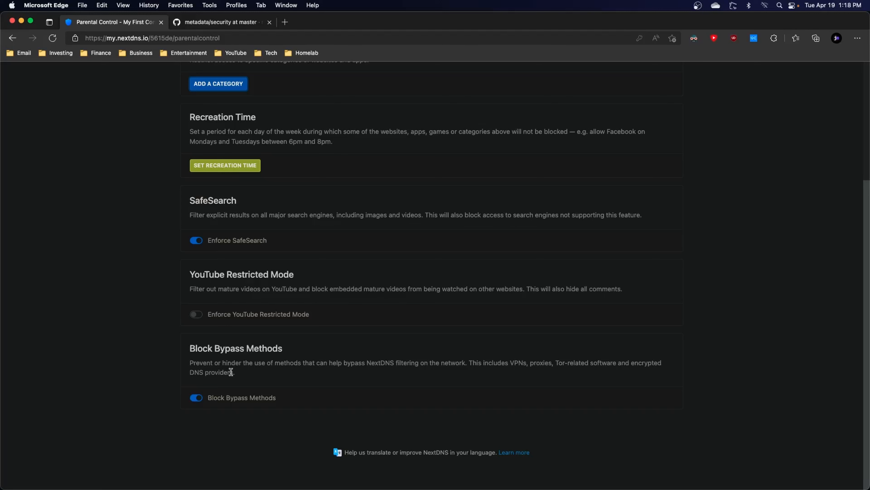
scroll(300, 359, up, 5)
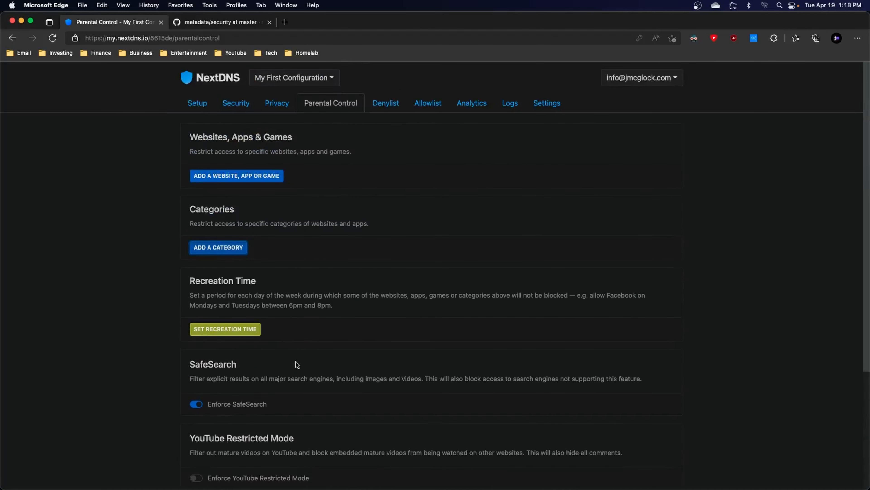
- Open the configuration's Denylist, add test.com as a denied domain, and remove that entry again
click(385, 103)
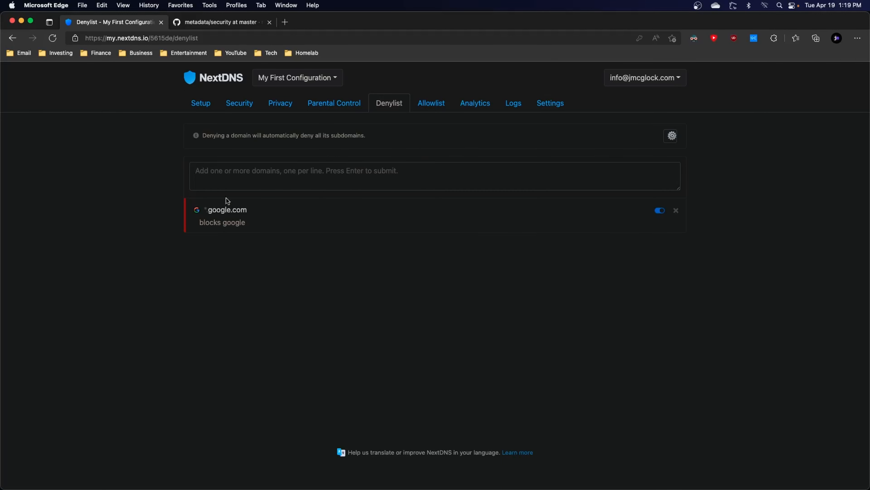
click(336, 182)
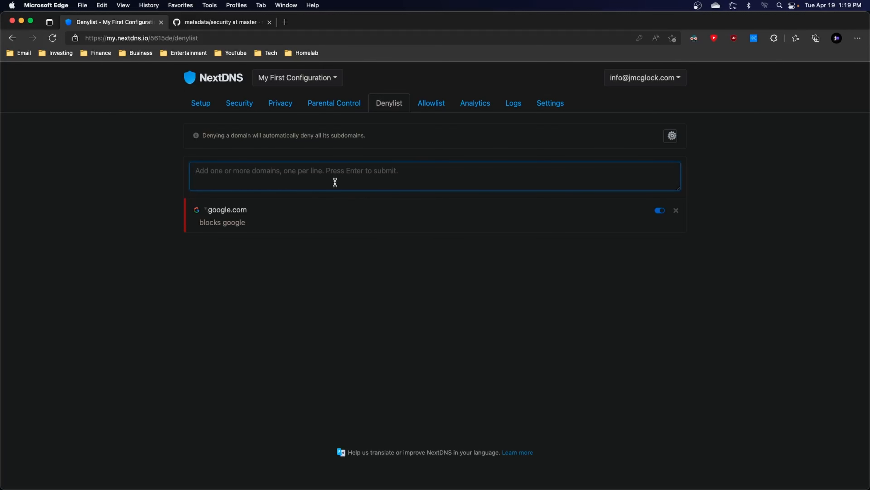
text(test.com)
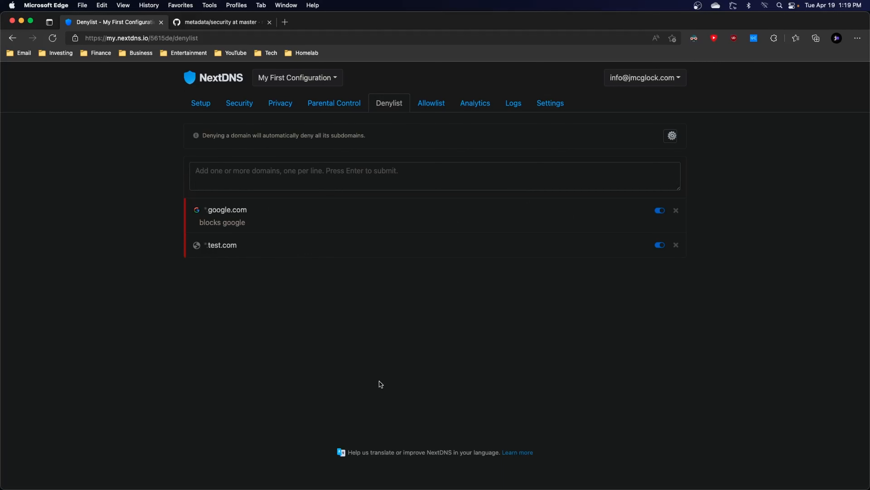
click(676, 245)
- Reveal the Denylist display options and try Bold root domain and Right-aligned, switching each one back off
click(672, 137)
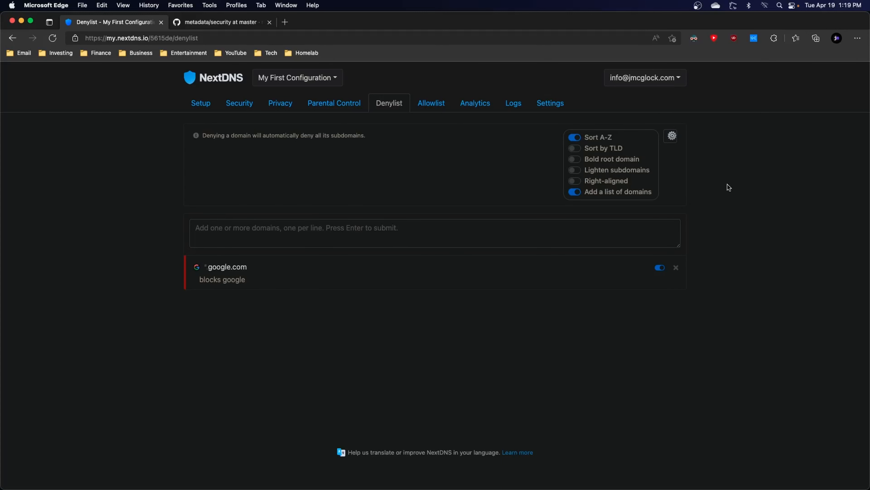
click(577, 159)
click(576, 160)
click(578, 184)
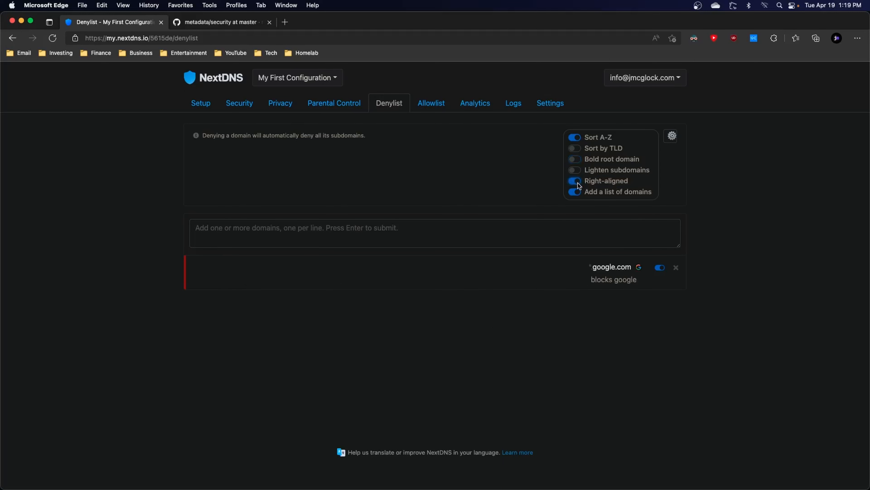
click(578, 184)
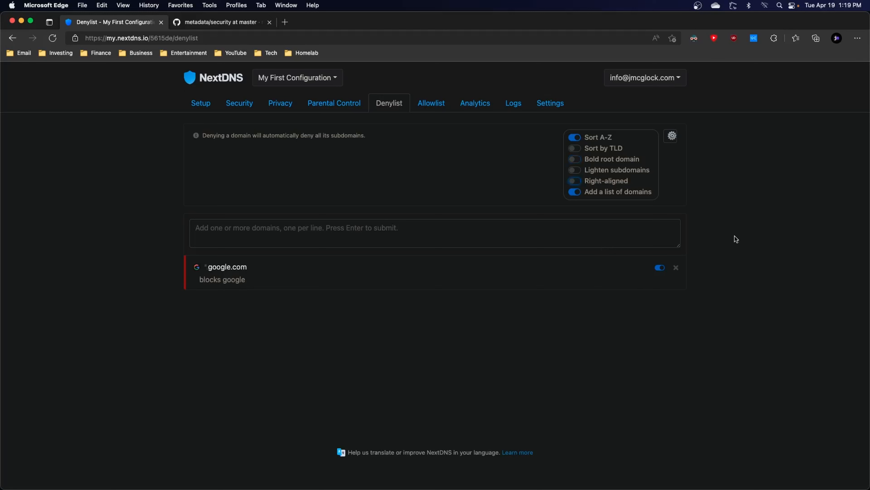
click(738, 216)
- Look at the Allowlist, open Analytics, and check its available time ranges without choosing a different one
click(439, 109)
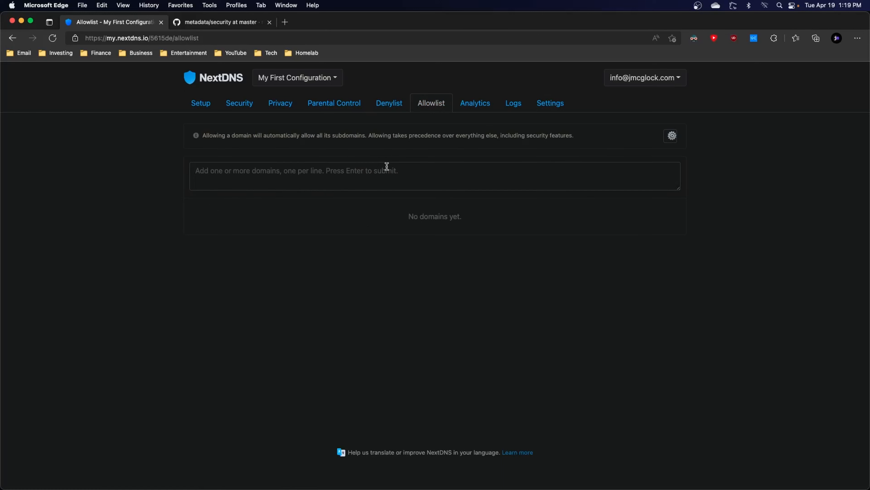
click(468, 104)
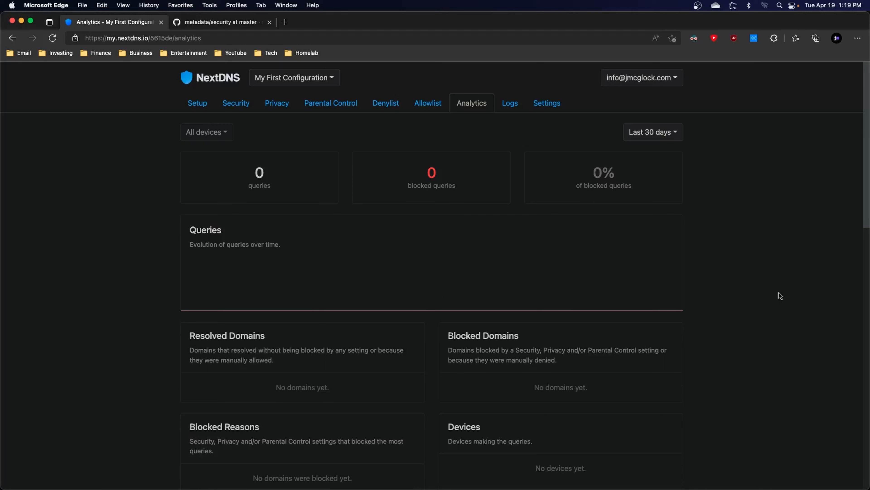
click(664, 134)
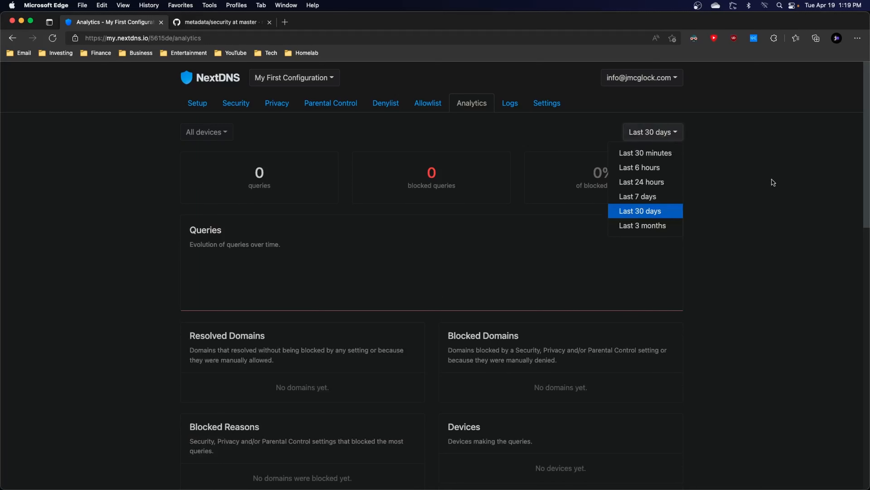
click(775, 318)
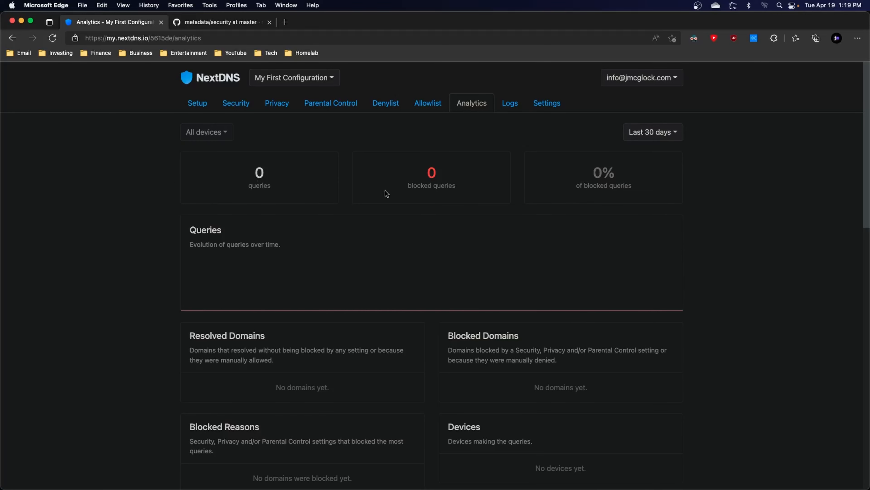
- Review the Analytics sections from resolved and blocked domains through GAFAM Dominance, Encrypted DNS and DNSSEC to the Traffic Destination map
scroll(782, 402, down, 5)
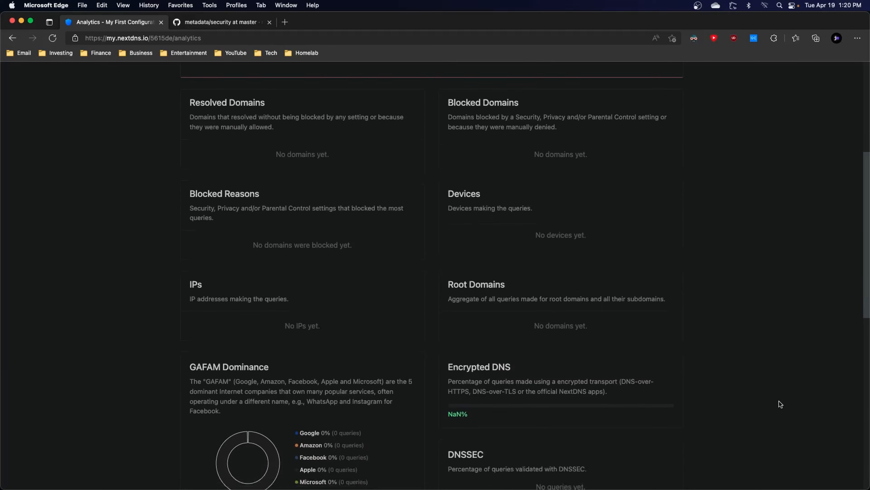
scroll(779, 401, down, 4)
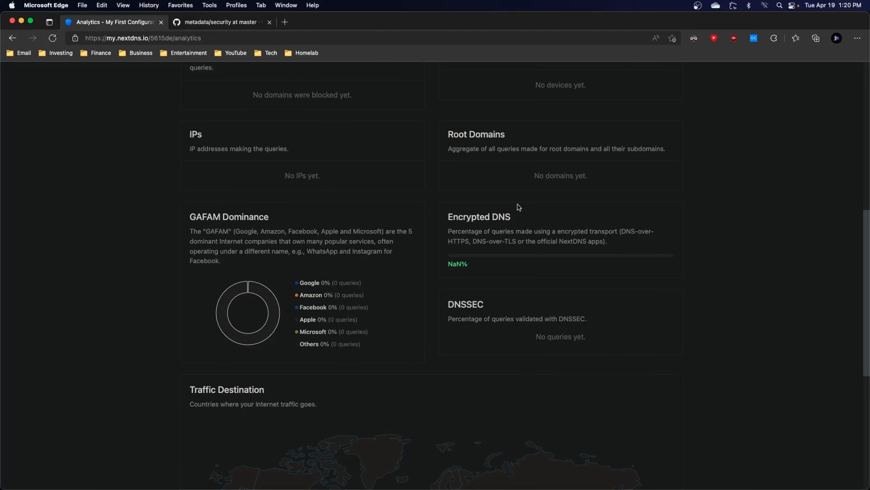
scroll(610, 270, up, 5)
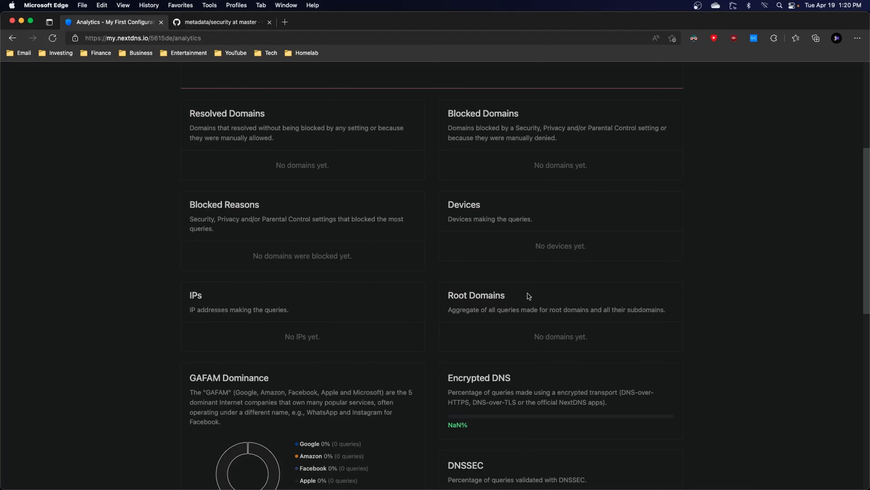
scroll(713, 322, down, 4)
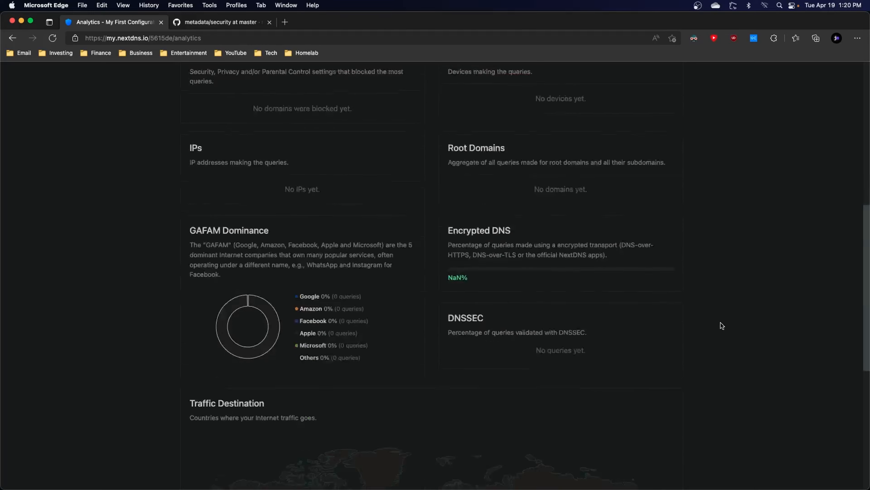
scroll(714, 322, up, 3)
scroll(716, 321, down, 10)
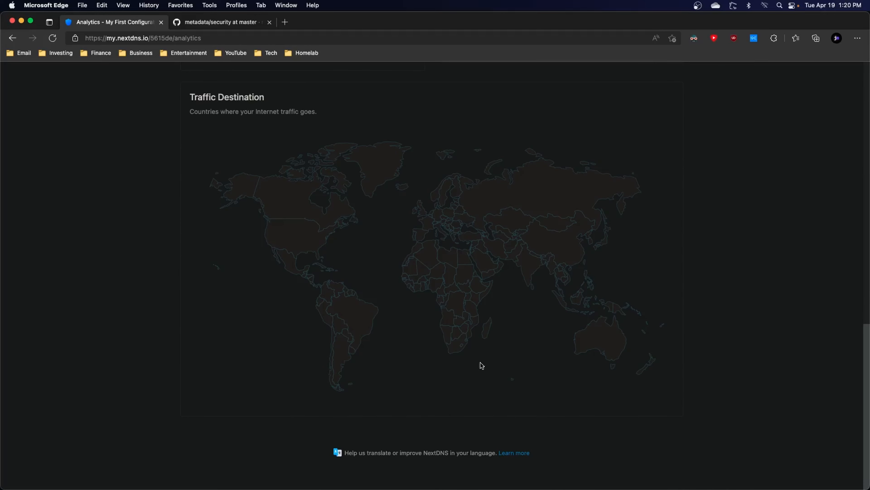
scroll(815, 309, up, 15)
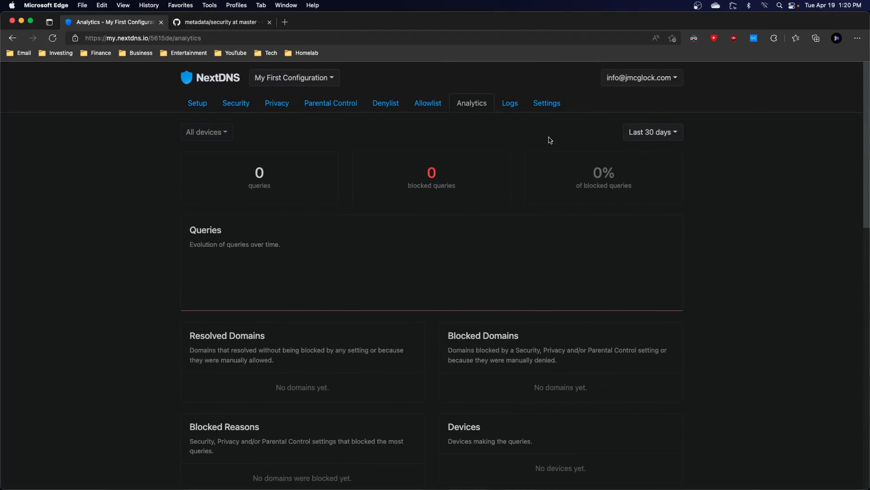
- Open the configuration's Logs and reveal the Blocked Queries Only and Raw DNS logs options
click(516, 109)
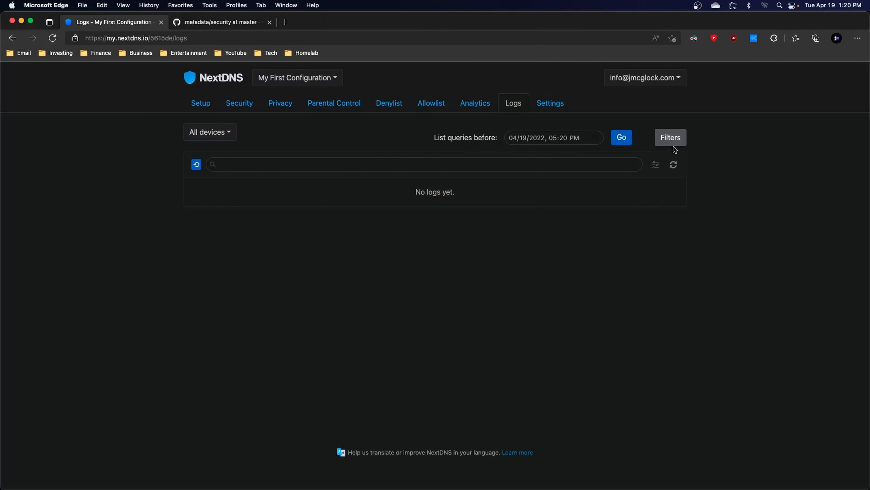
click(673, 139)
click(657, 168)
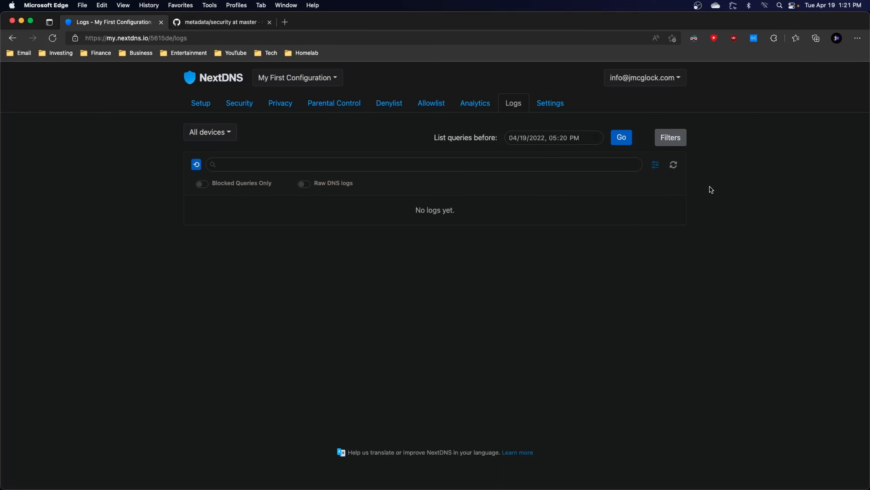
- Open the configuration's Settings and review the log, block page, performance, Web3 and rewrite options
click(551, 103)
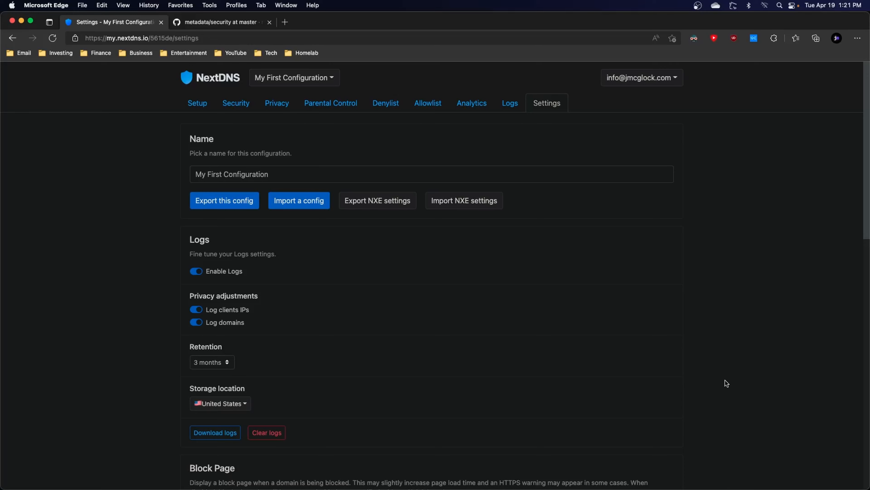
scroll(713, 387, down, 4)
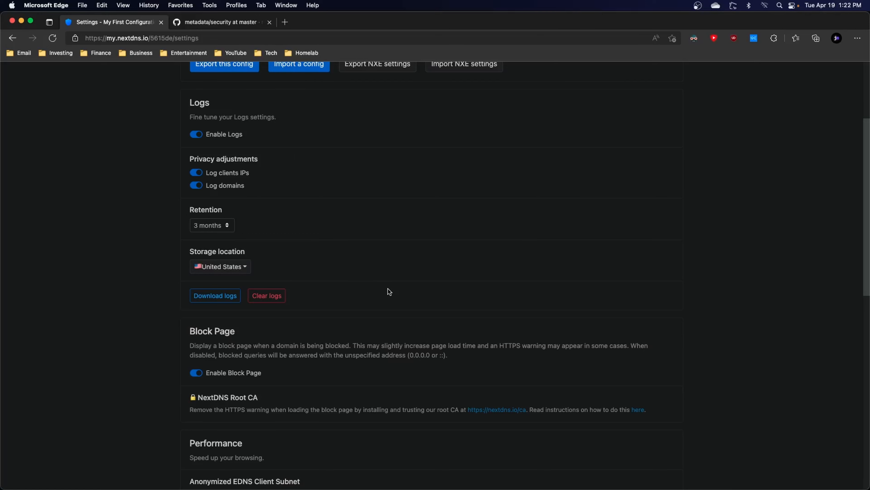
scroll(389, 291, down, 5)
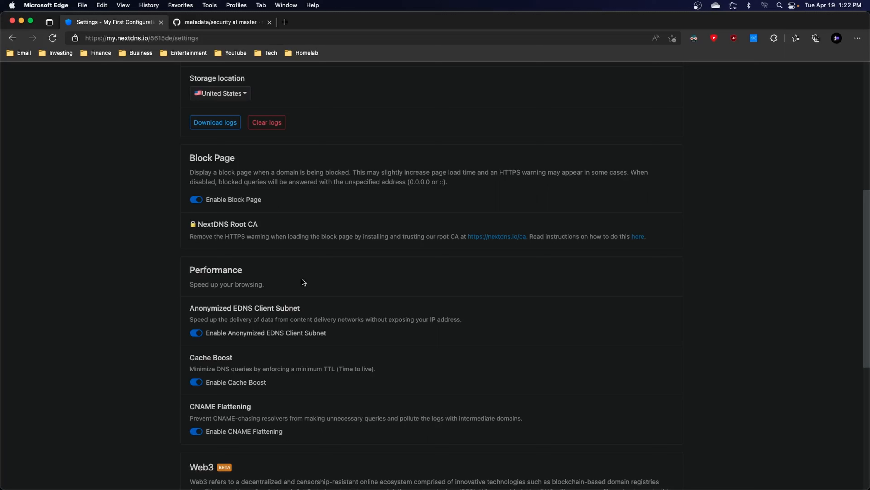
scroll(337, 357, down, 1)
scroll(336, 357, up, 1)
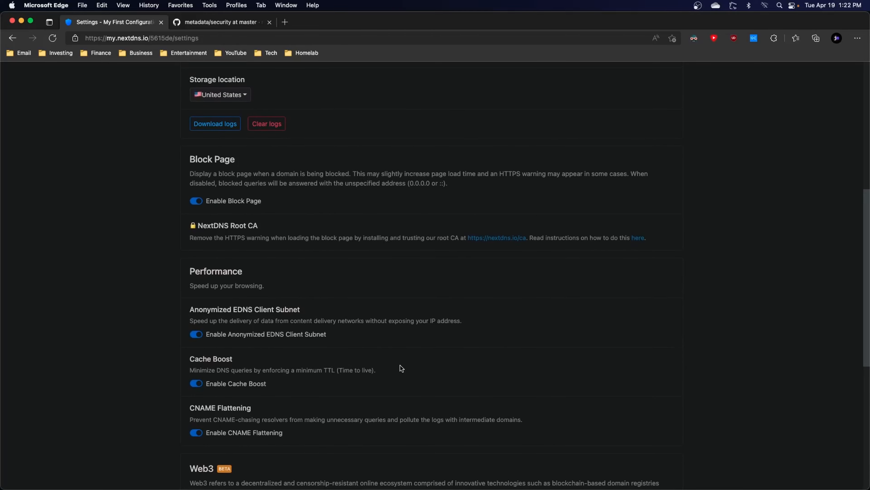
scroll(384, 372, down, 5)
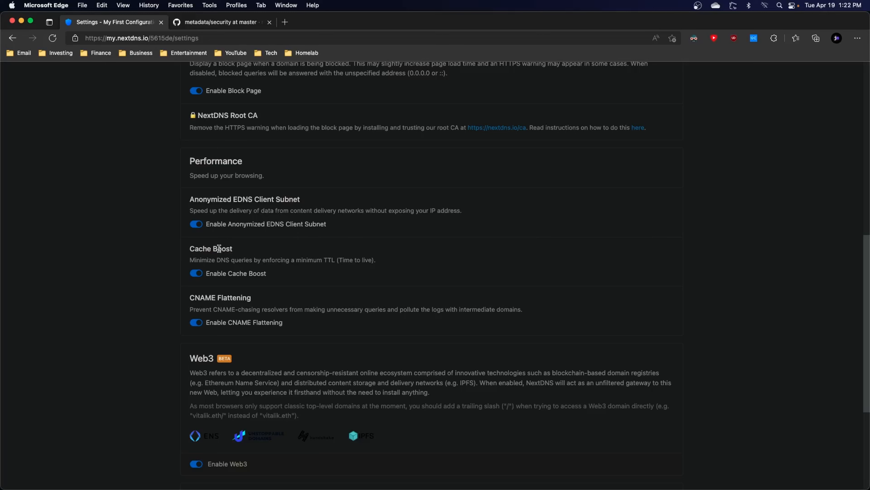
scroll(330, 244, down, 5)
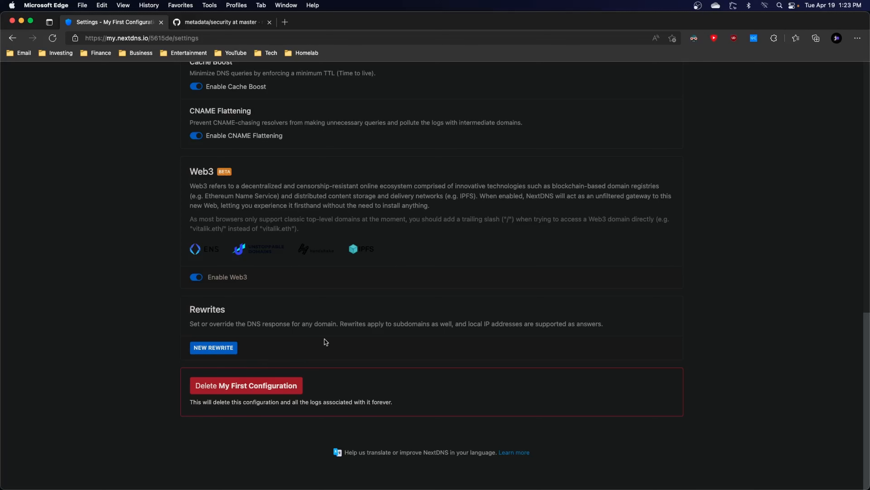
- Create a DNS rewrite that answers my-router.home with 10.0.0.1, save it, and delete the rewrite again
click(221, 348)
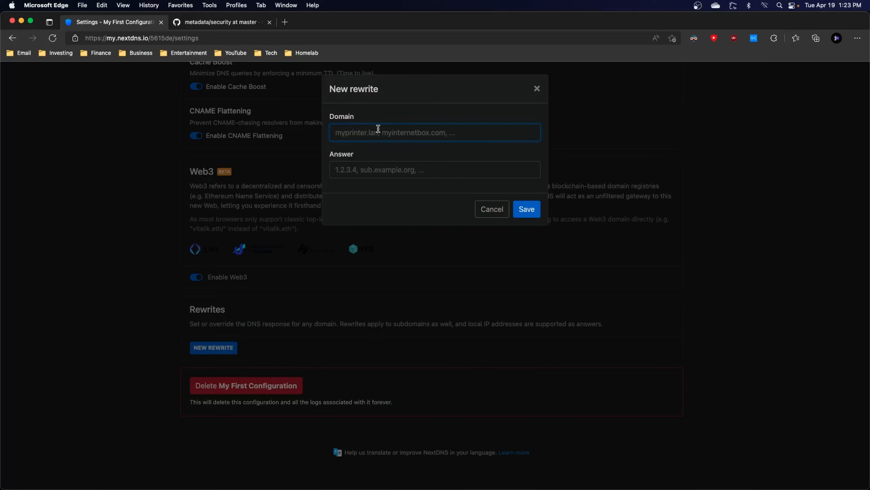
text(my-)
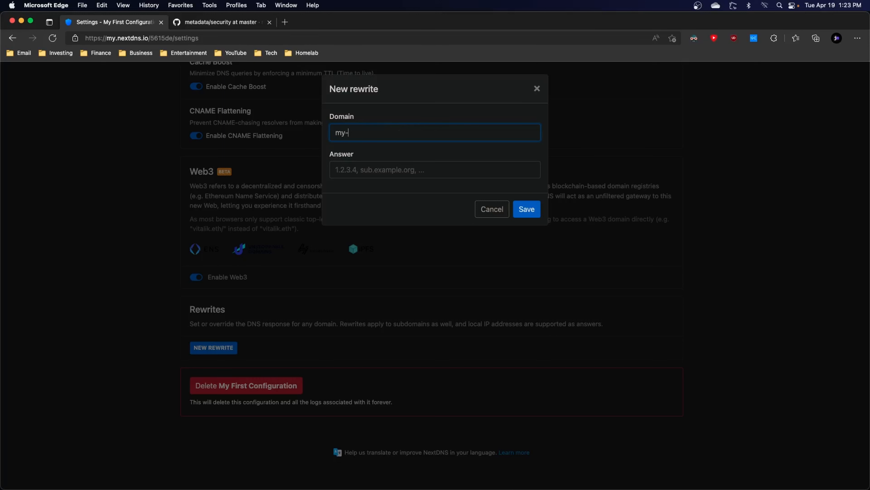
text(router.home)
click(366, 170)
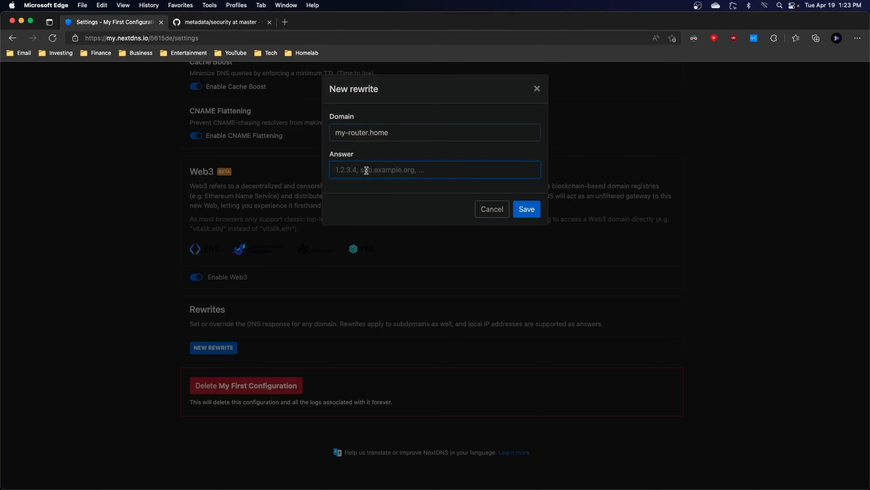
text(10.0.0)
text(1)
text(.1)
click(527, 210)
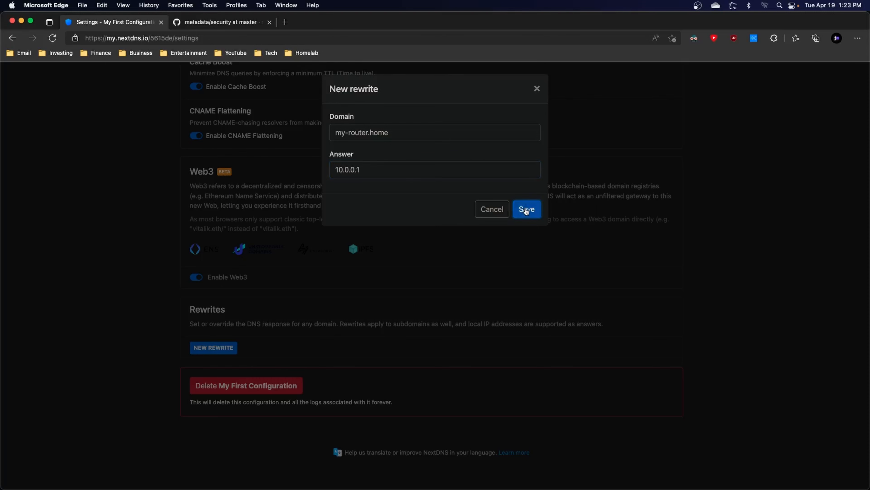
drag(195, 347, 245, 349)
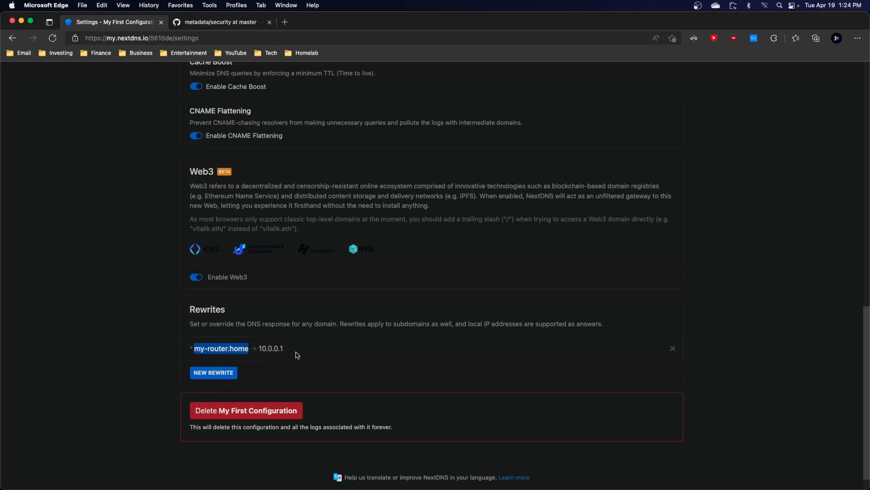
click(673, 348)
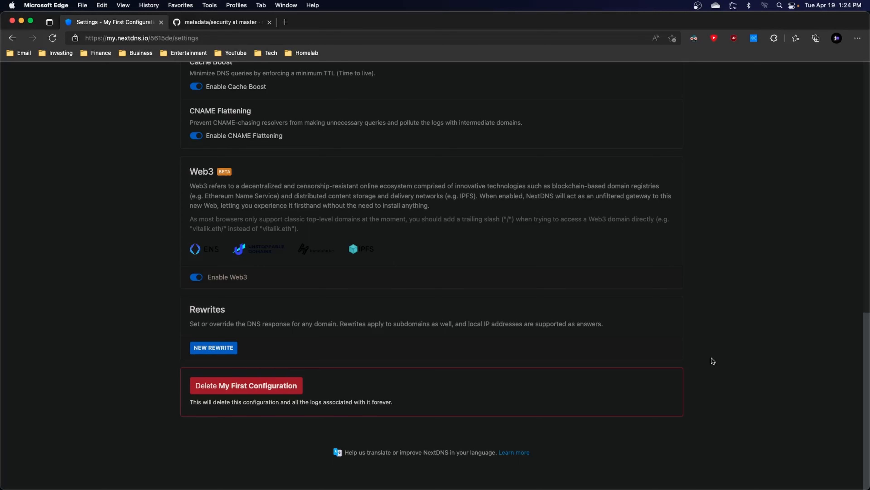
- Return to the configuration's Setup page with its endpoints and linked IP details
scroll(682, 357, up, 15)
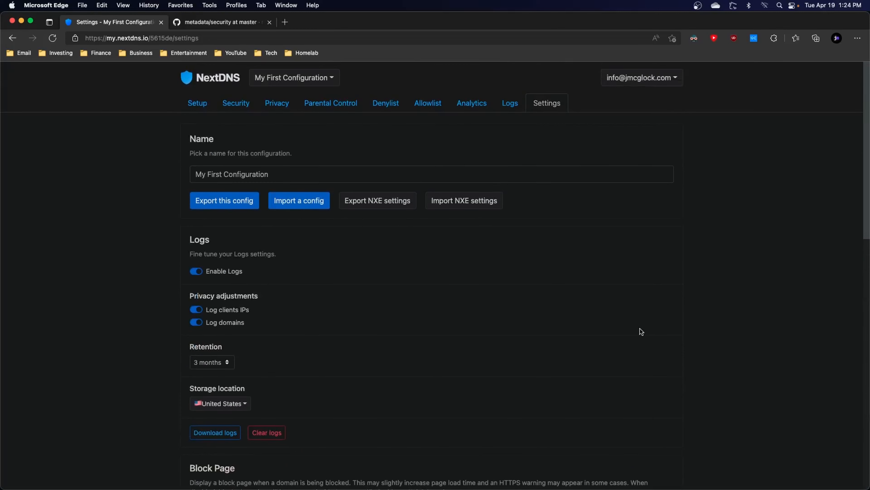
click(192, 105)
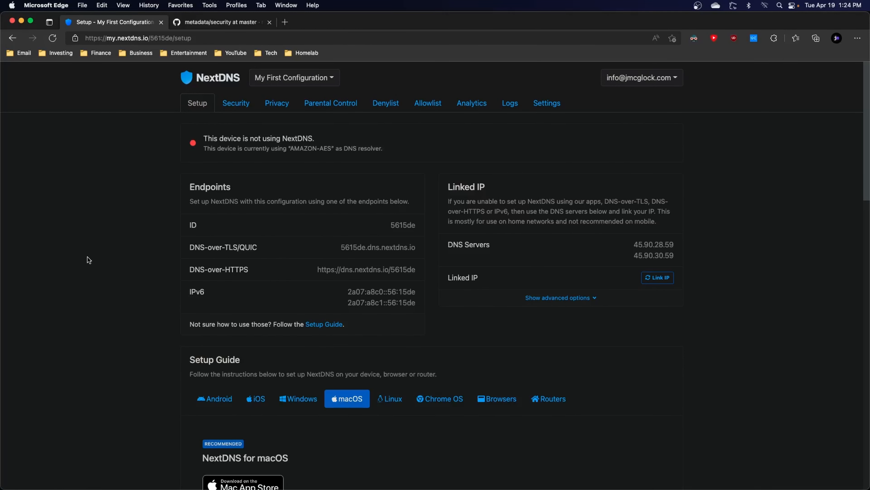